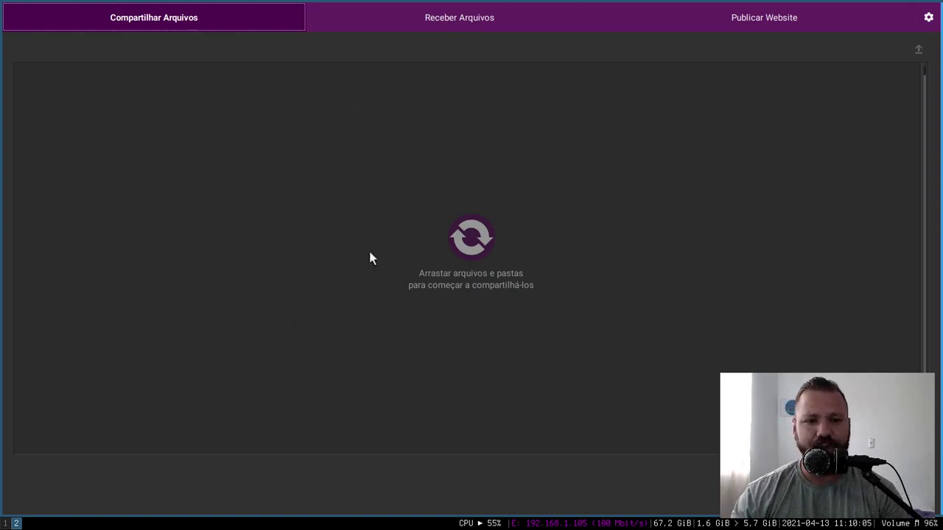
- Float the OnionShare window and add jeffe.gif from the Imagens folder to the share list
{"action": "key", "text": "super+shift+space"}
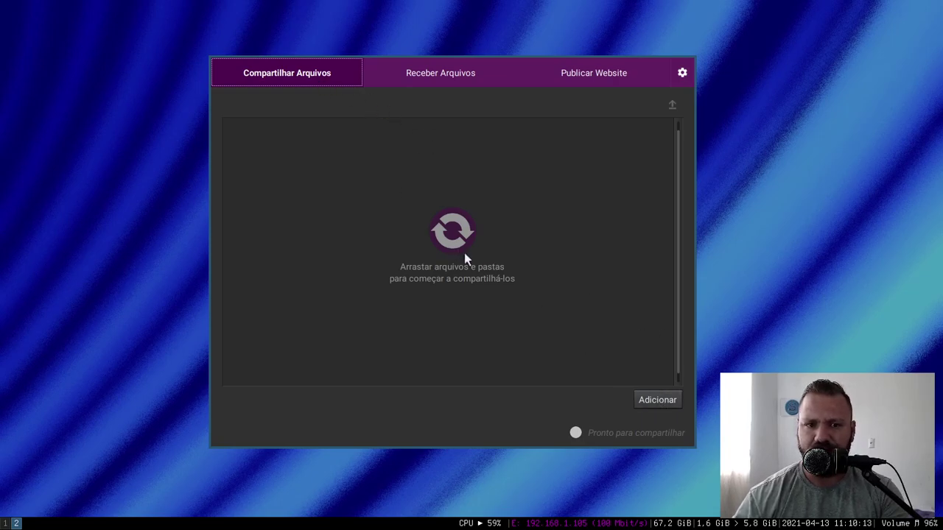
{"action": "left_click", "coordinate": [643, 401]}
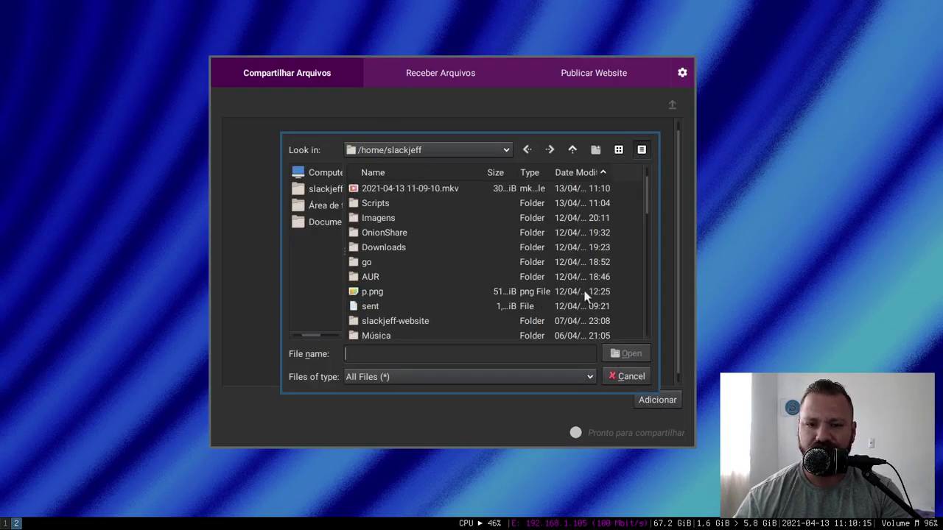
{"action": "double_click", "coordinate": [383, 216]}
{"action": "left_click", "coordinate": [391, 204]}
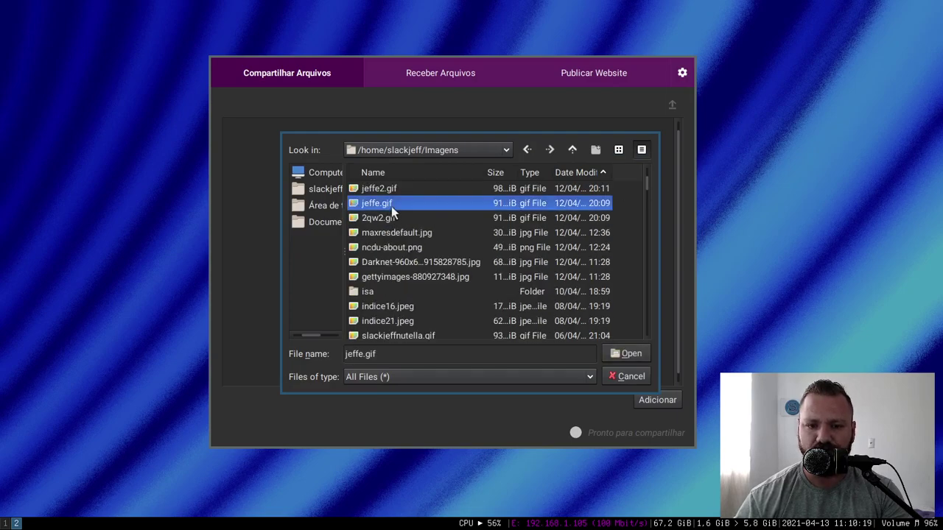
{"action": "left_click", "coordinate": [624, 355]}
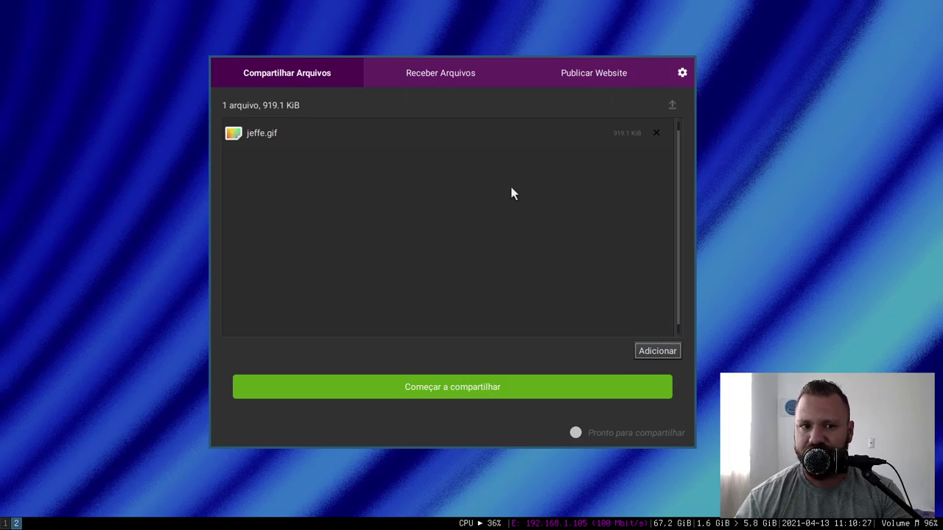
- Start sharing jeffe.gif and copy the generated .onion address
{"action": "left_click", "coordinate": [447, 387]}
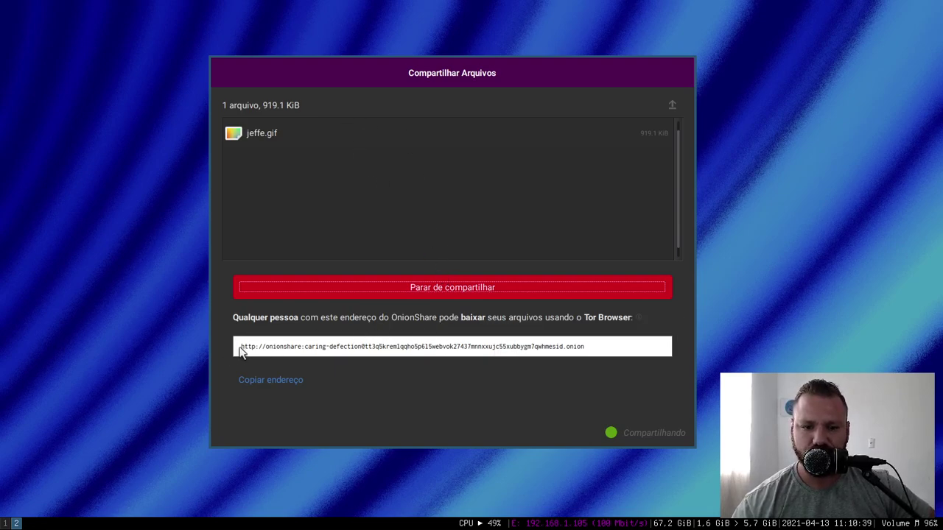
{"action": "left_click", "coordinate": [261, 382]}
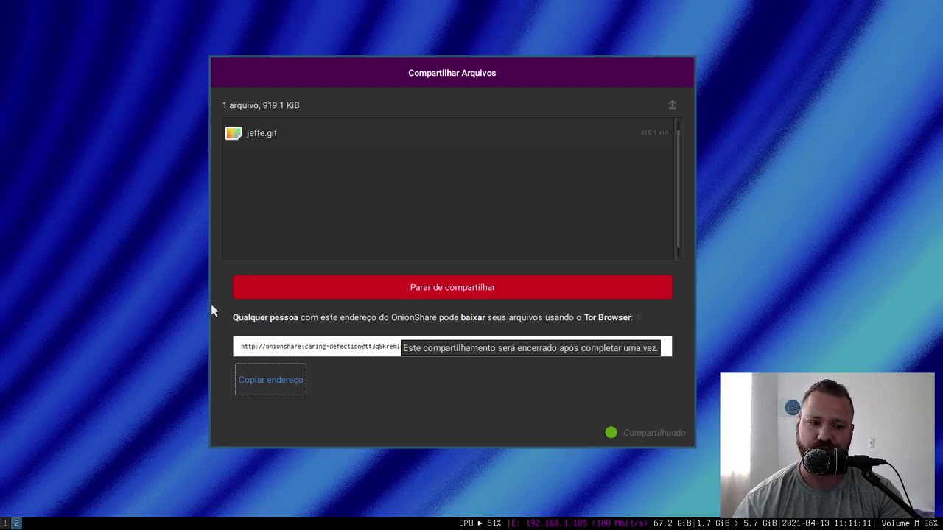
- Try the .onion address in a regular browser tab, then close the failed tab
{"action": "key", "text": "super+1"}
{"action": "key", "text": "ctrl+t"}
{"action": "type", "text": "http://tt3q5kremlqqho5p6l5webvok27437mnnxxujc55xubbygm7qwhmesid.onion"}
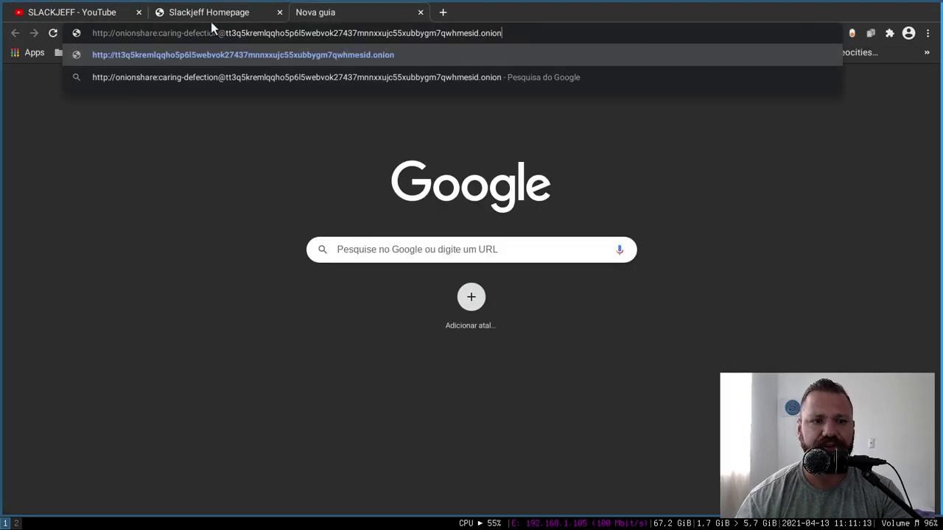
{"action": "key", "text": "Return"}
{"action": "left_click", "coordinate": [419, 13]}
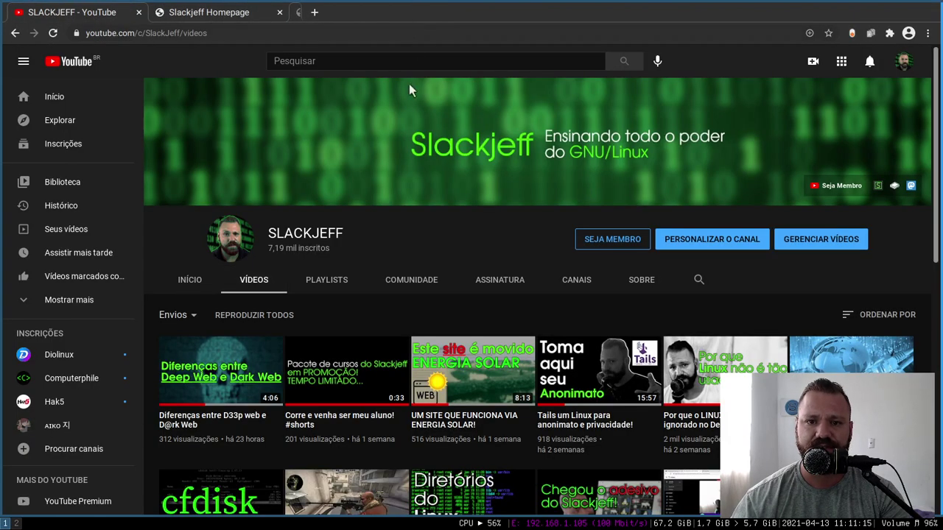
{"action": "key", "text": "super+2"}
- Launch Tor Browser and move it to workspace 3
{"action": "key", "text": "super+p"}
{"action": "type", "text": "torb"}
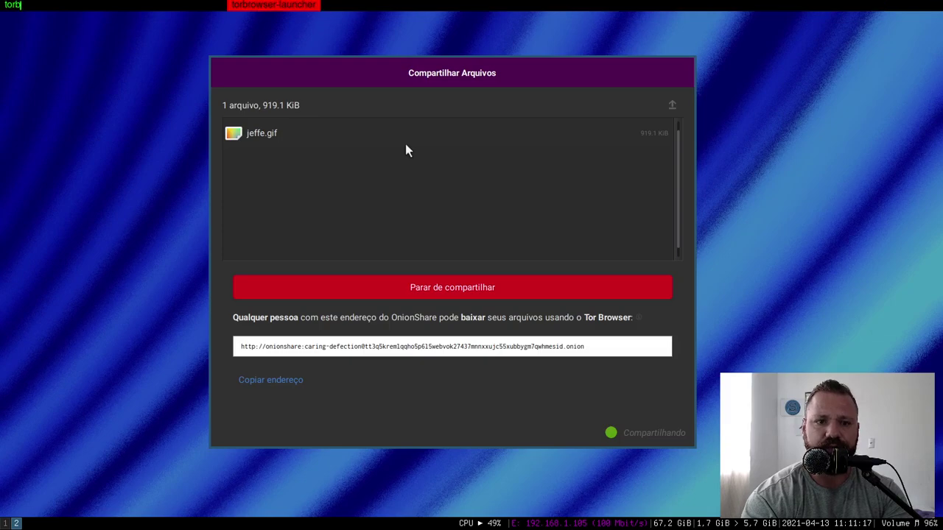
{"action": "key", "text": "Escape"}
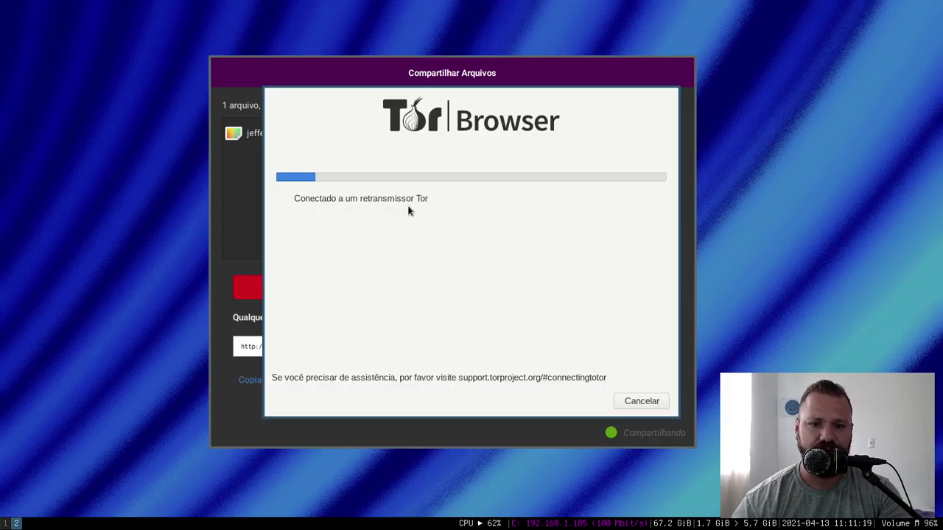
{"action": "key", "text": "super+shift+3"}
{"action": "key", "text": "super+3"}
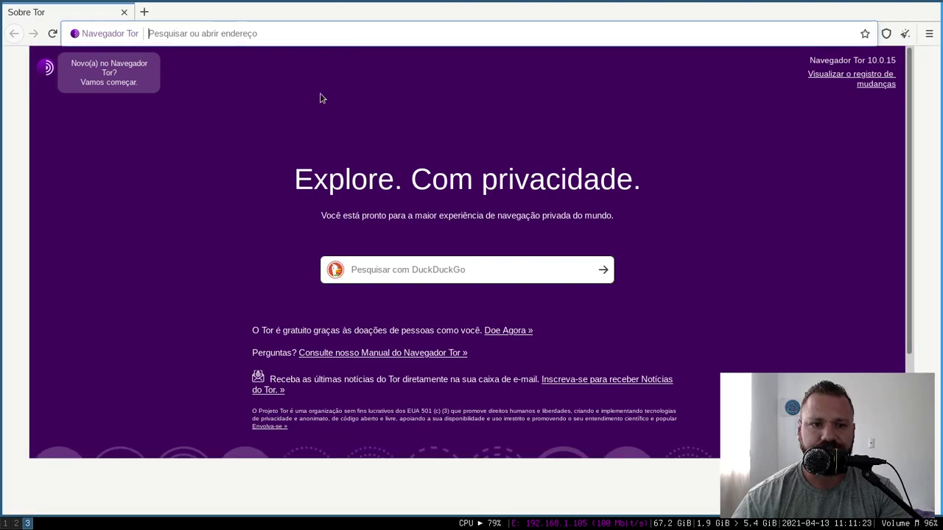
- Paste and load the .onion address in Tor Browser, confirming entry as user onionshare
{"action": "right_click", "coordinate": [232, 34]}
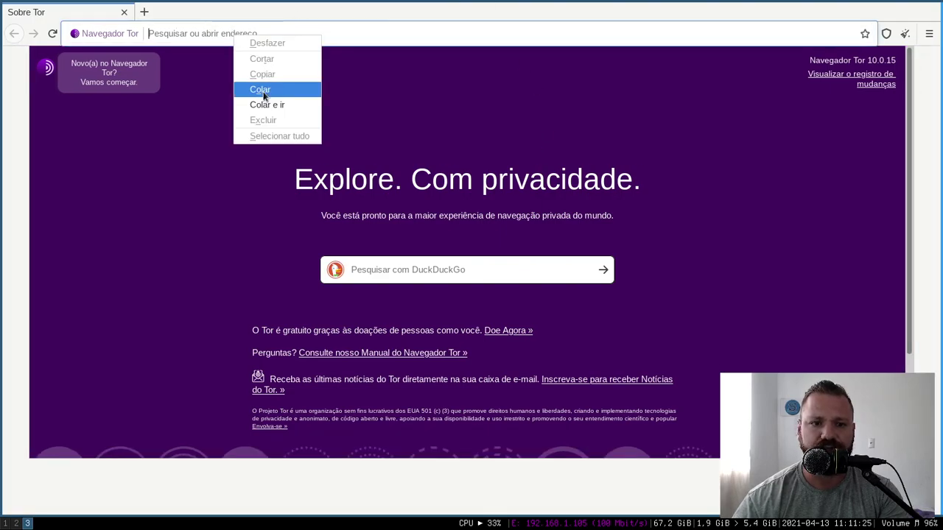
{"action": "left_click", "coordinate": [260, 89]}
{"action": "key", "text": "Return"}
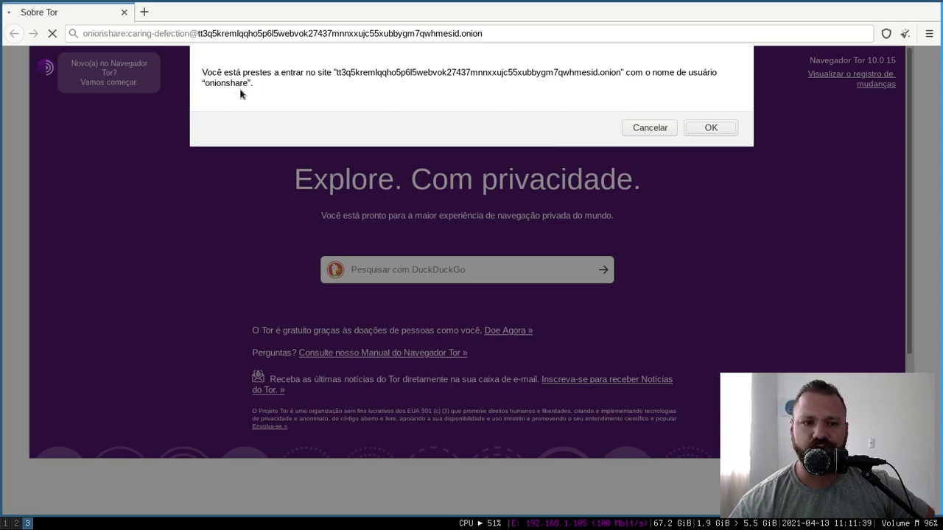
{"action": "left_click", "coordinate": [711, 128]}
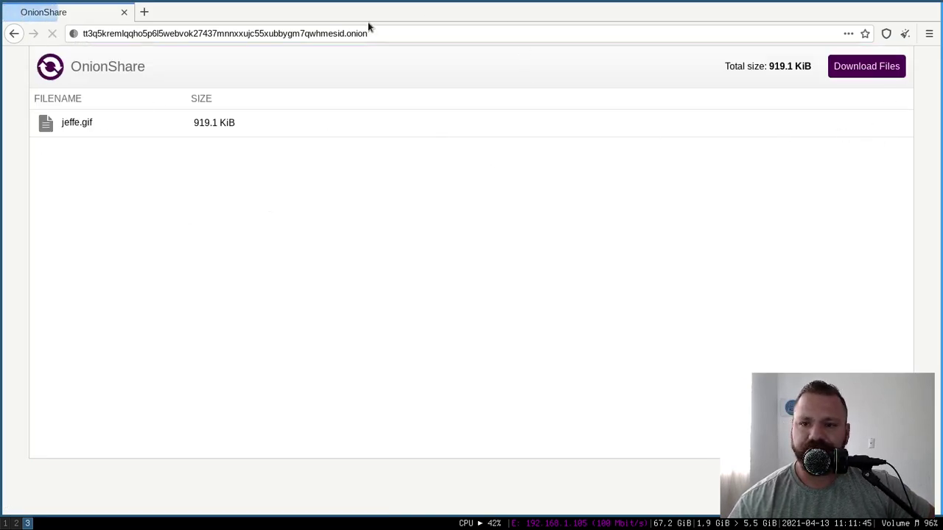
- Download jeffe.gif via Download Files, open it with Chromium, then close it and return to OnionShare
{"action": "left_click_drag", "start_coordinate": [82, 123], "coordinate": [113, 124]}
{"action": "left_click", "coordinate": [113, 123]}
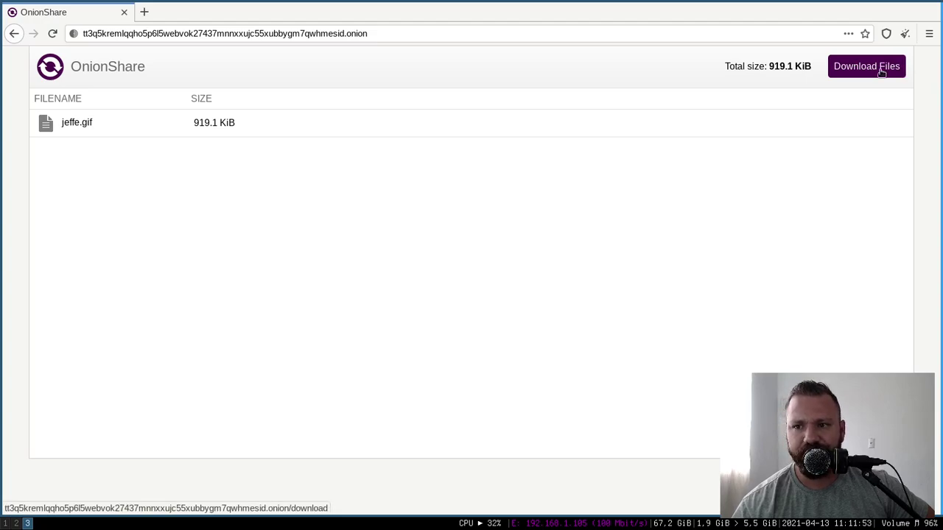
{"action": "left_click", "coordinate": [878, 72]}
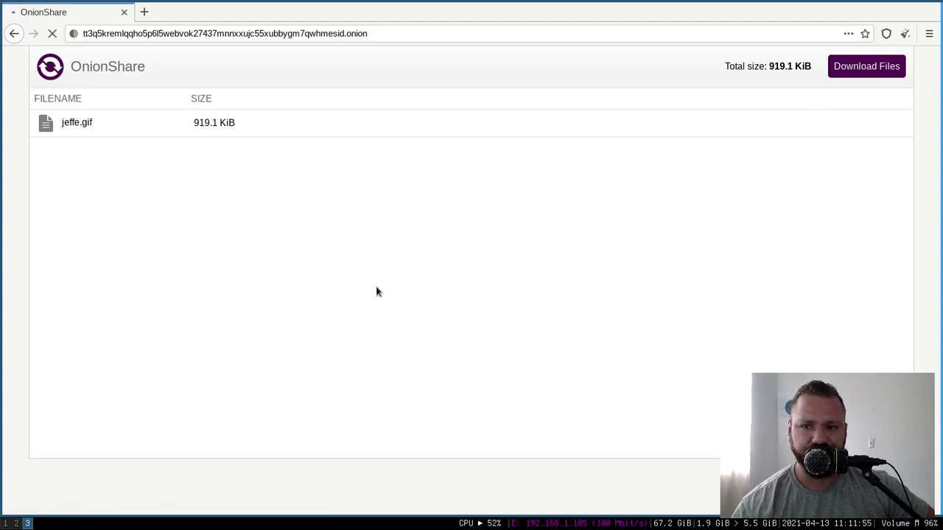
{"action": "left_click", "coordinate": [599, 315]}
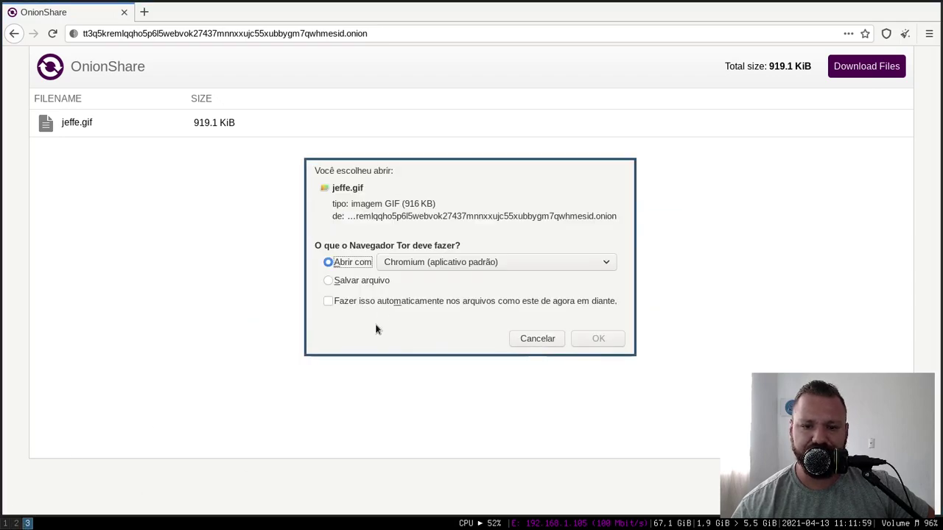
{"action": "left_click", "coordinate": [606, 339]}
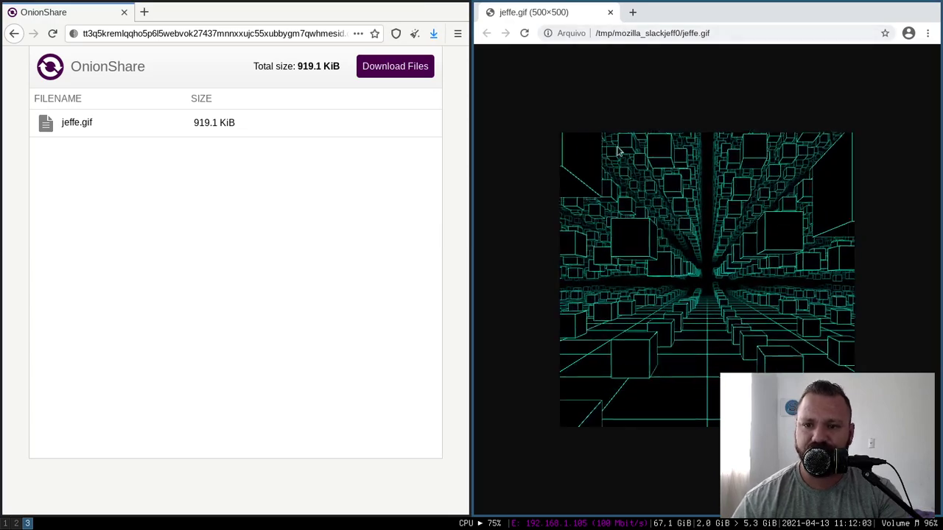
{"action": "key", "text": "ctrl+w"}
{"action": "key", "text": "super+2"}
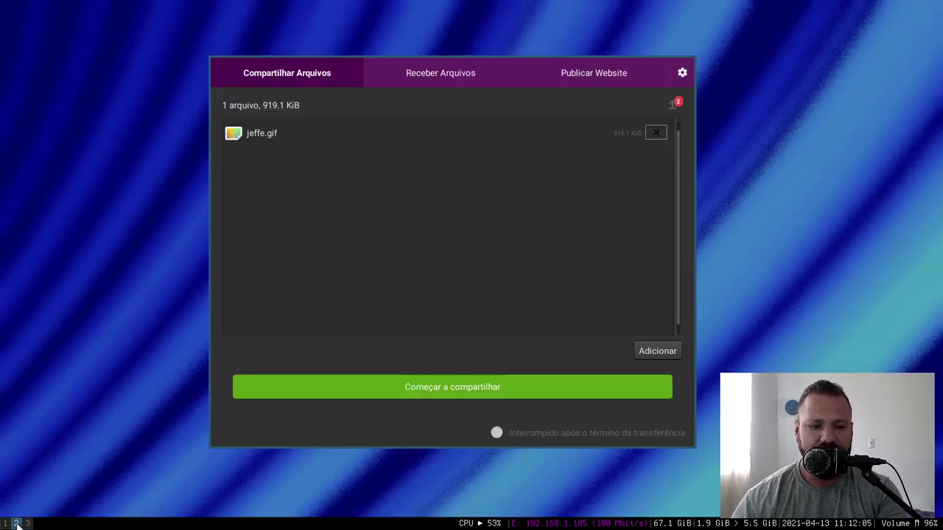
- Clear all entries from the transfer history with Apagar Tudo
{"action": "left_click", "coordinate": [677, 105]}
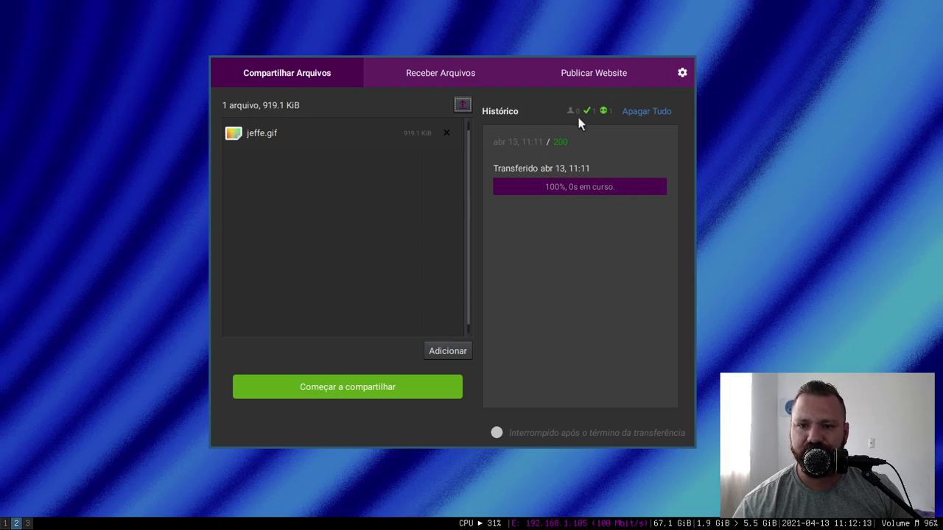
{"action": "left_click", "coordinate": [624, 112]}
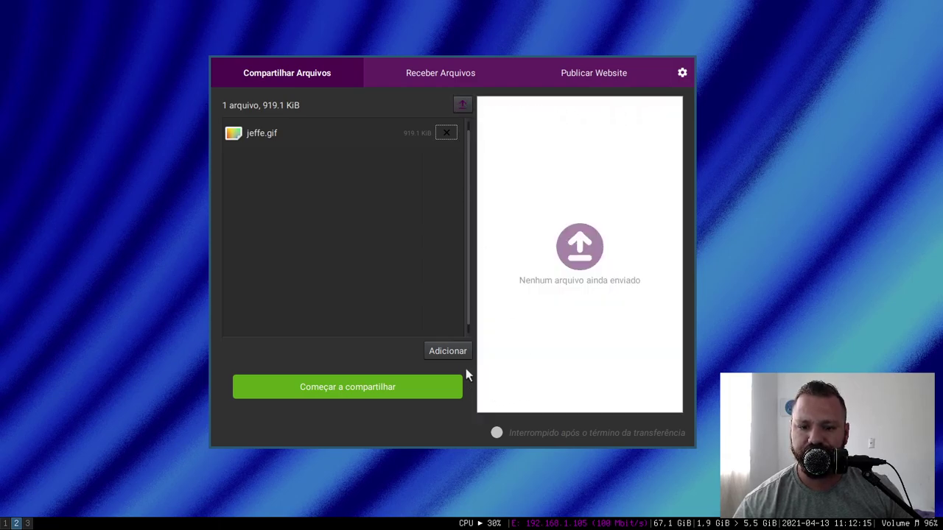
{"action": "left_click", "coordinate": [461, 105]}
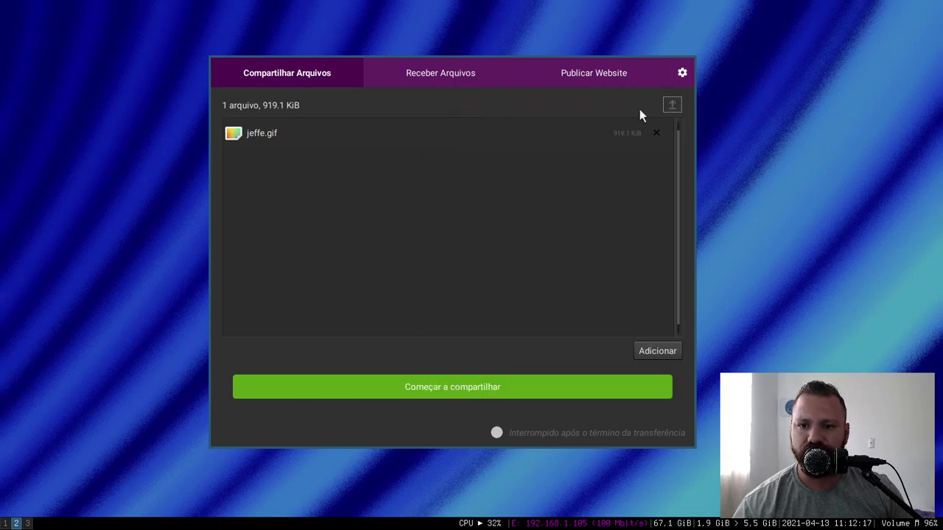
- Enable Modo público in settings, restart sharing jeffe.gif, and copy the new .onion address
{"action": "left_click", "coordinate": [683, 73]}
{"action": "left_click", "coordinate": [169, 130]}
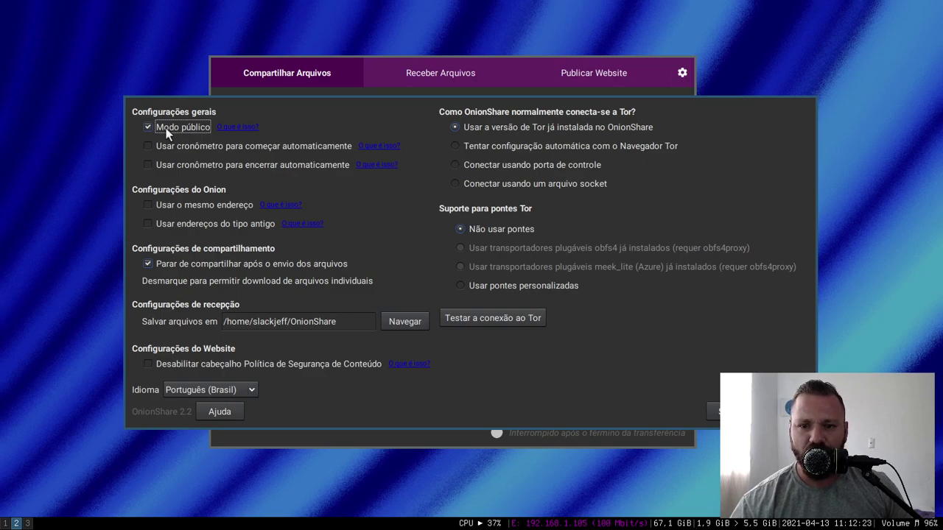
{"action": "left_click", "coordinate": [713, 412]}
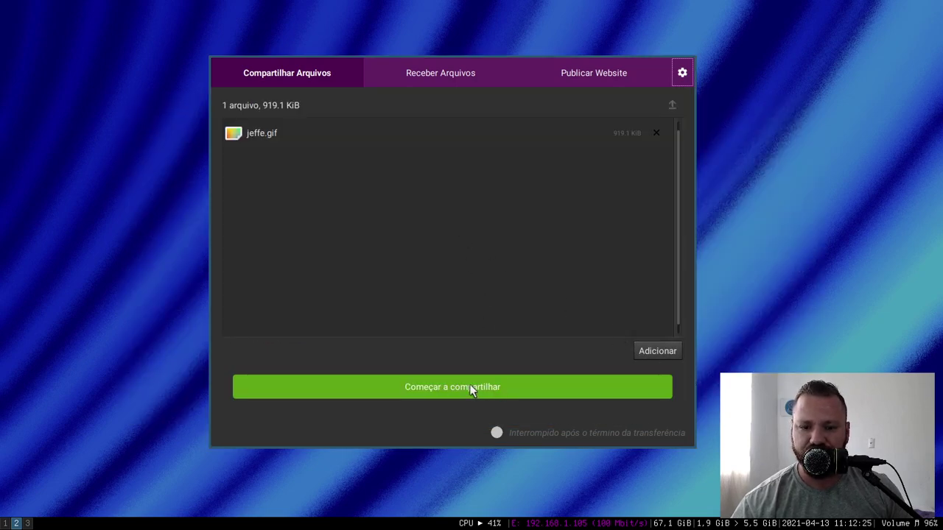
{"action": "left_click", "coordinate": [470, 387]}
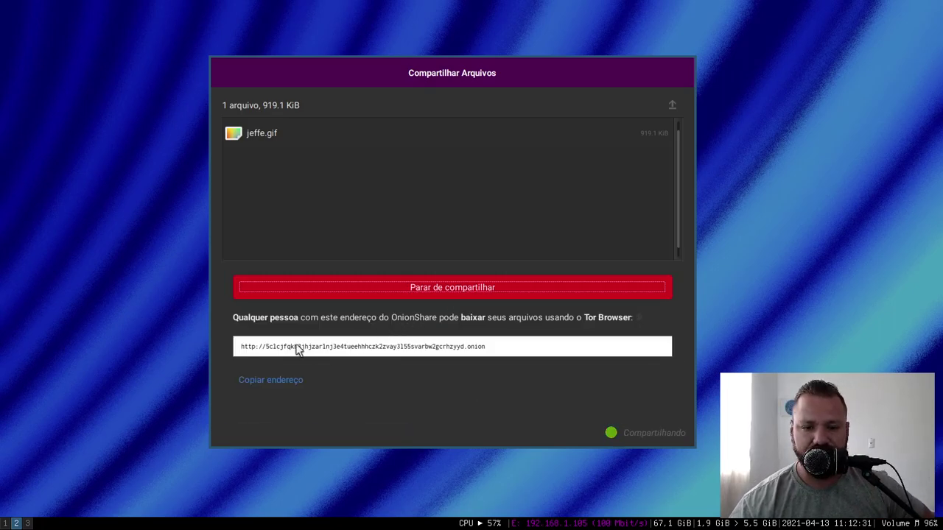
{"action": "left_click", "coordinate": [274, 378]}
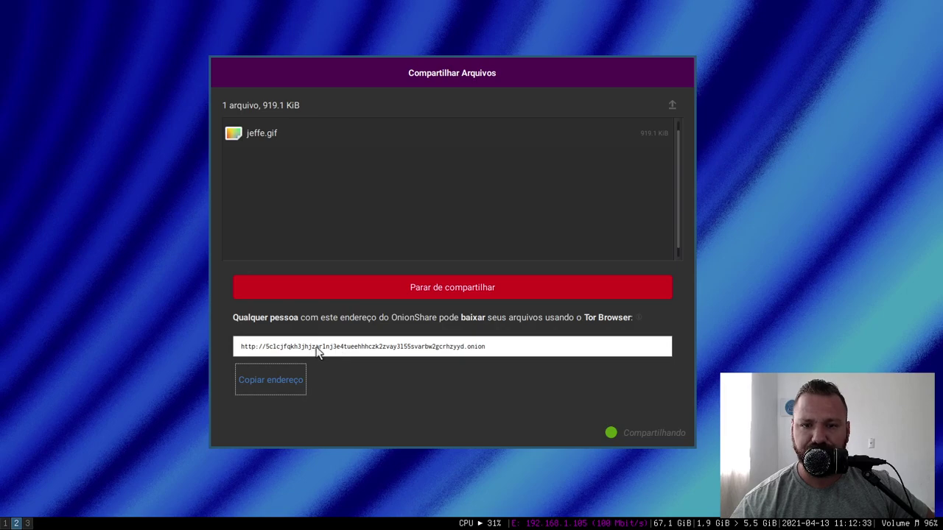
- Load the new public .onion address in a new private Tor Browser tab
{"action": "left_click", "coordinate": [27, 523]}
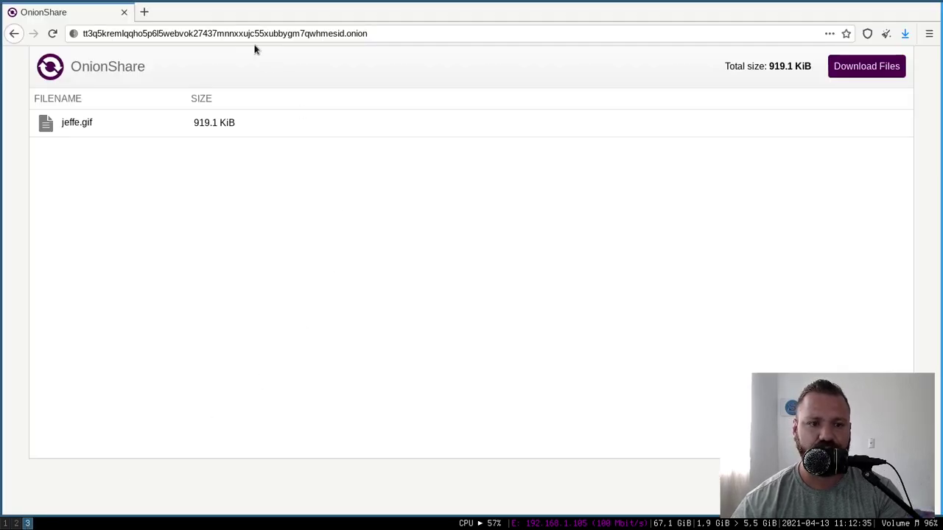
{"action": "key", "text": "ctrl+t"}
{"action": "type", "text": "http://5clcjfqkh3jhjzarlnj3e4tueehhhcz2vay3l55svarbw2gcrhzyyd.onion"}
{"action": "left_click_drag", "start_coordinate": [104, 34], "coordinate": [372, 33]}
{"action": "key", "text": "Return"}
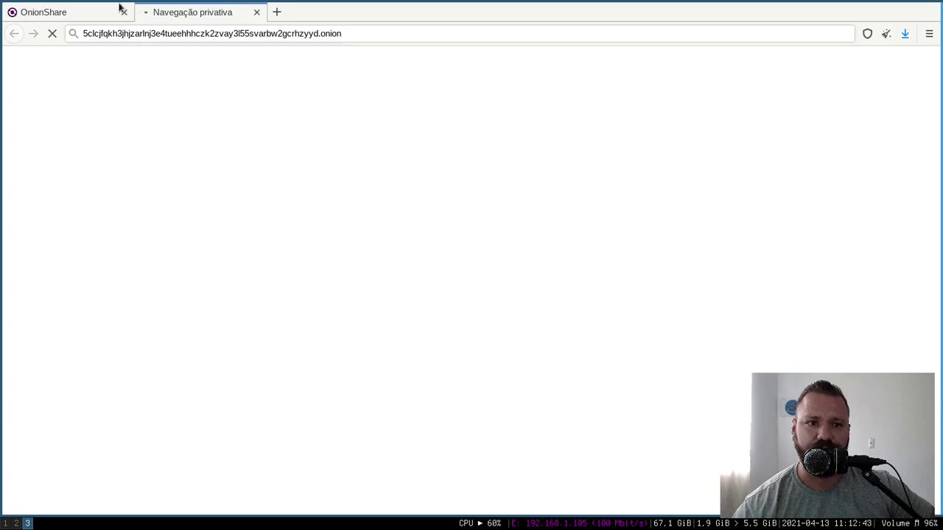
- Compare it with the first share page, then close the new tab and return to OnionShare
{"action": "left_click", "coordinate": [87, 11]}
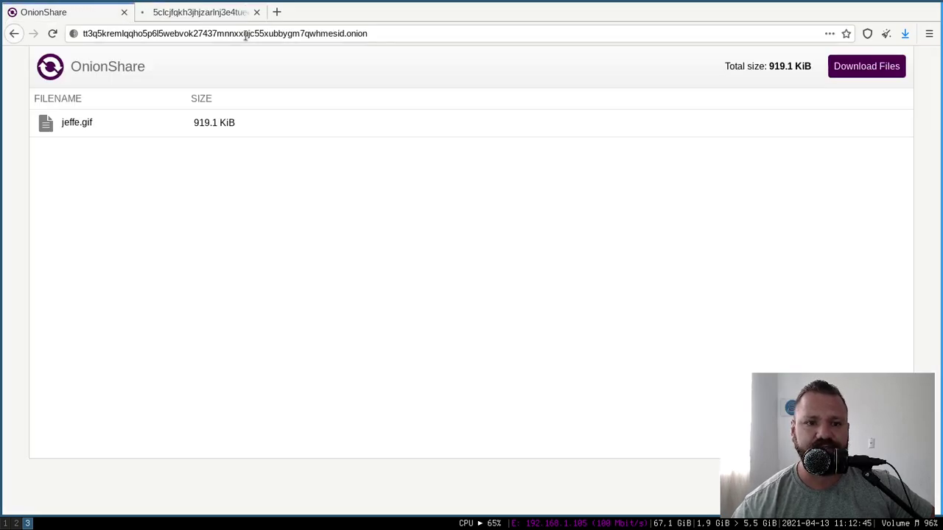
{"action": "left_click", "coordinate": [205, 16]}
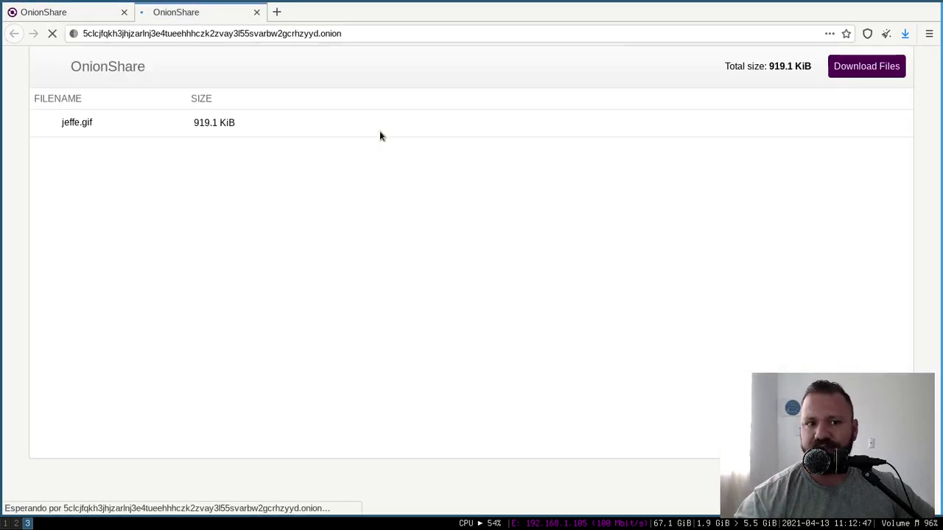
{"action": "left_click", "coordinate": [256, 12]}
{"action": "key", "text": "super+2"}
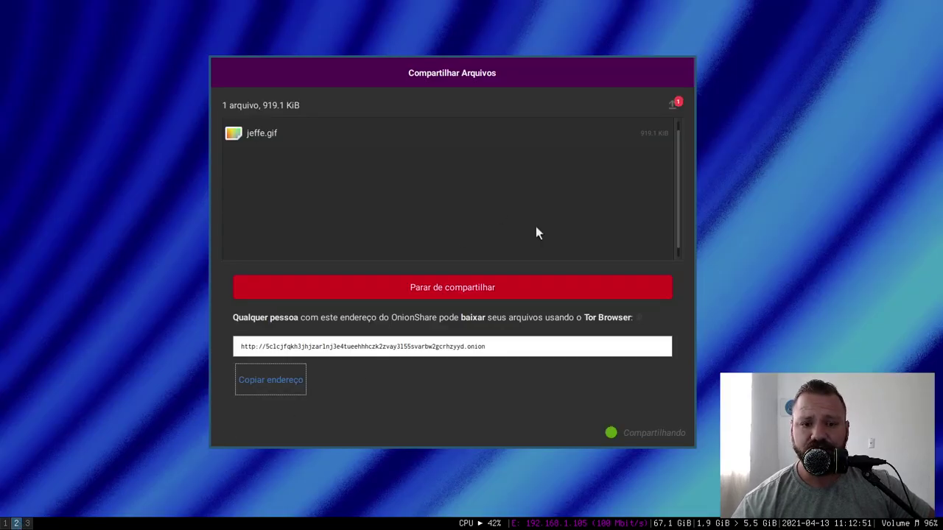
- Stop sharing jeffe.gif and untick 'Parar de compartilhar após o envio dos arquivos' in settings
{"action": "left_click", "coordinate": [674, 104]}
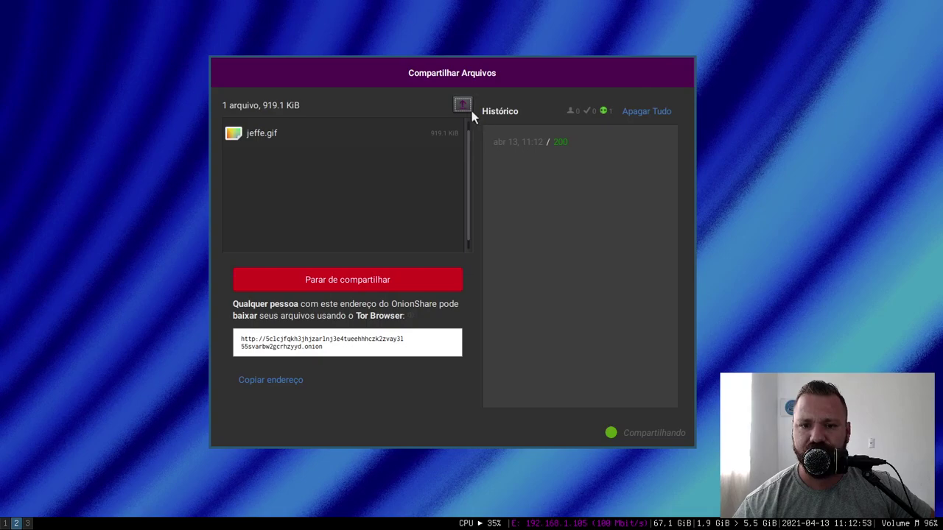
{"action": "left_click", "coordinate": [461, 104]}
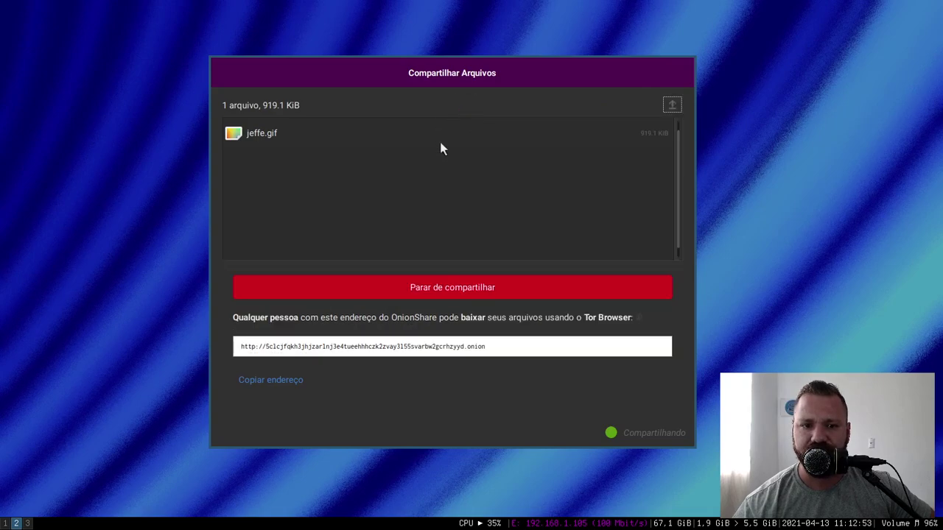
{"action": "left_click", "coordinate": [436, 289]}
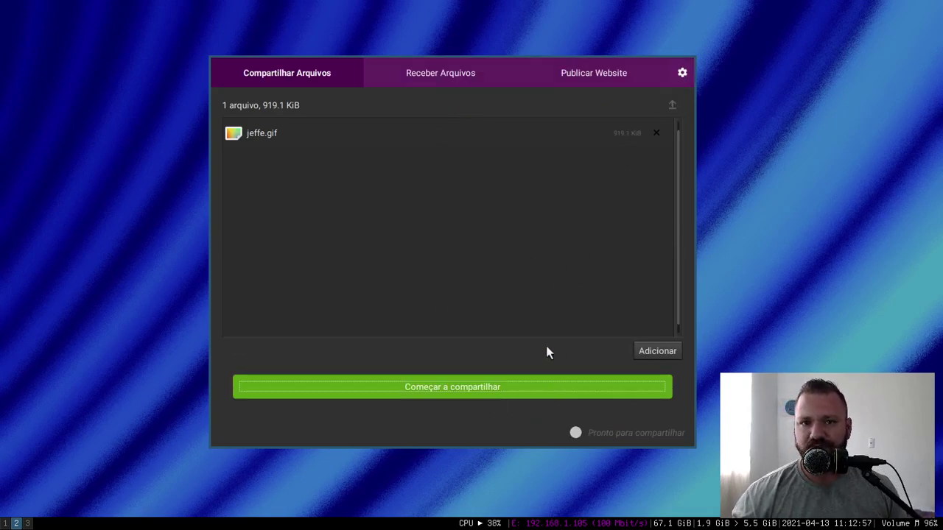
{"action": "left_click", "coordinate": [682, 72]}
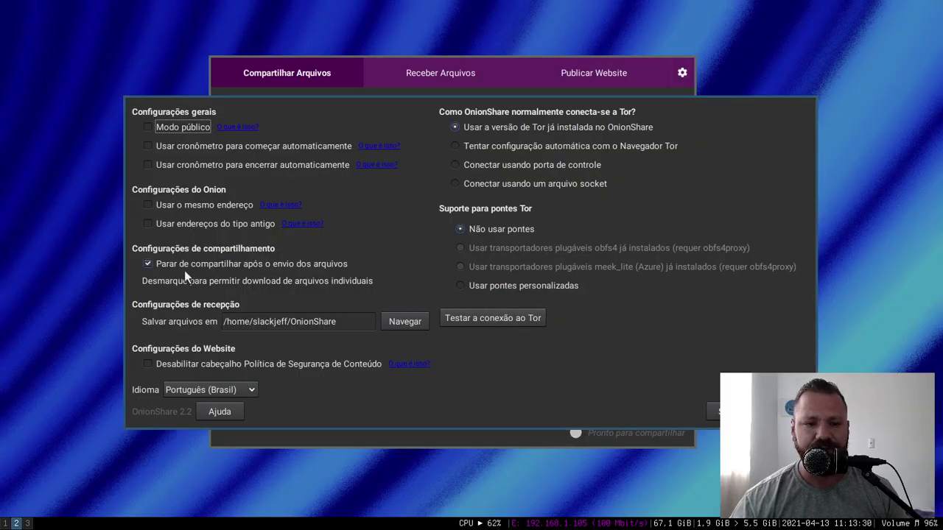
{"action": "left_click", "coordinate": [184, 266]}
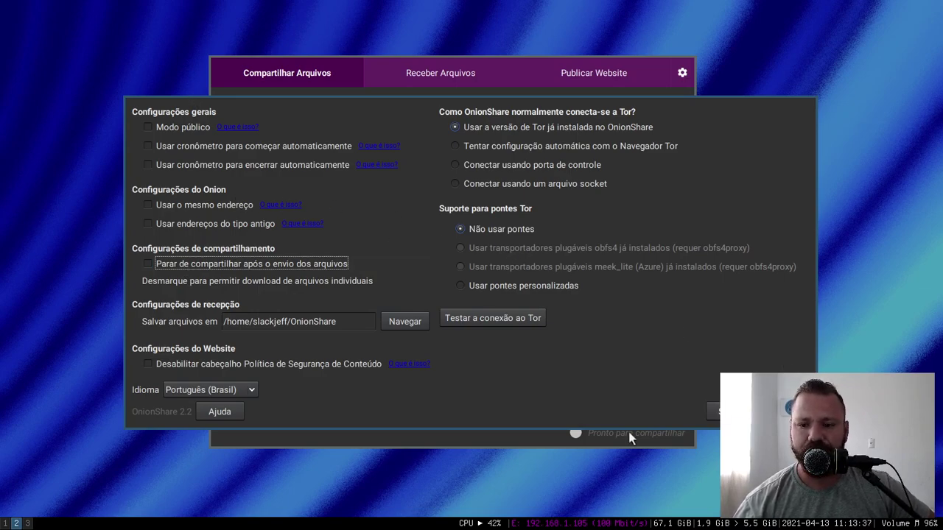
- Close settings, remove jeffe.gif from the share list, and switch to Receber Arquivos
{"action": "key", "text": "Escape"}
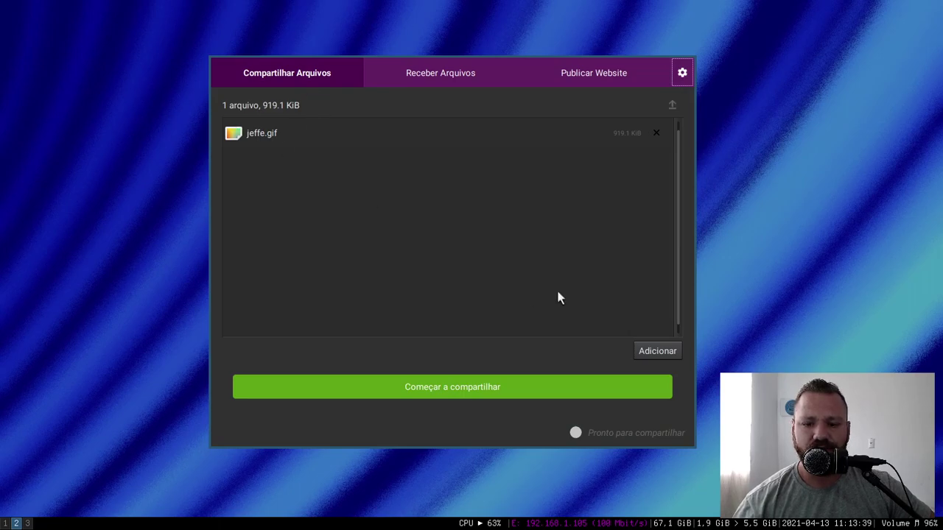
{"action": "left_click", "coordinate": [252, 134]}
{"action": "left_click", "coordinate": [656, 133]}
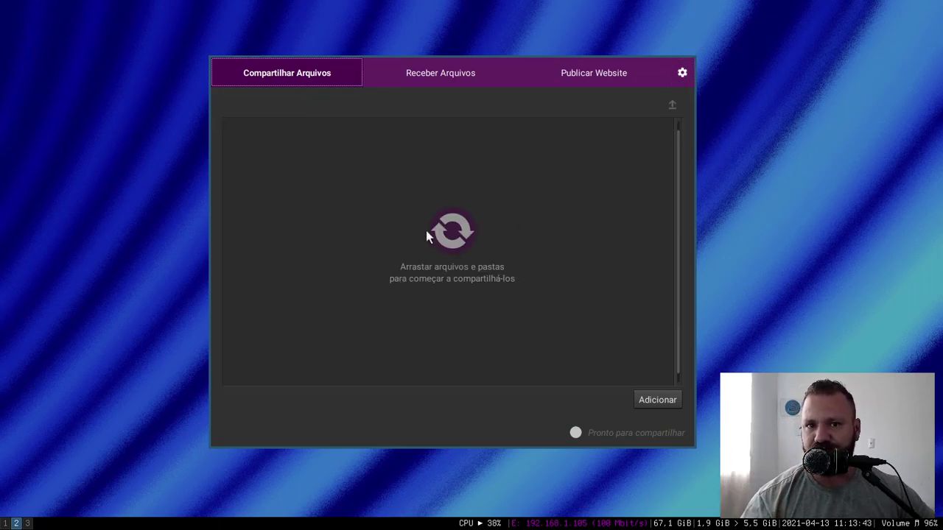
{"action": "left_click", "coordinate": [427, 81]}
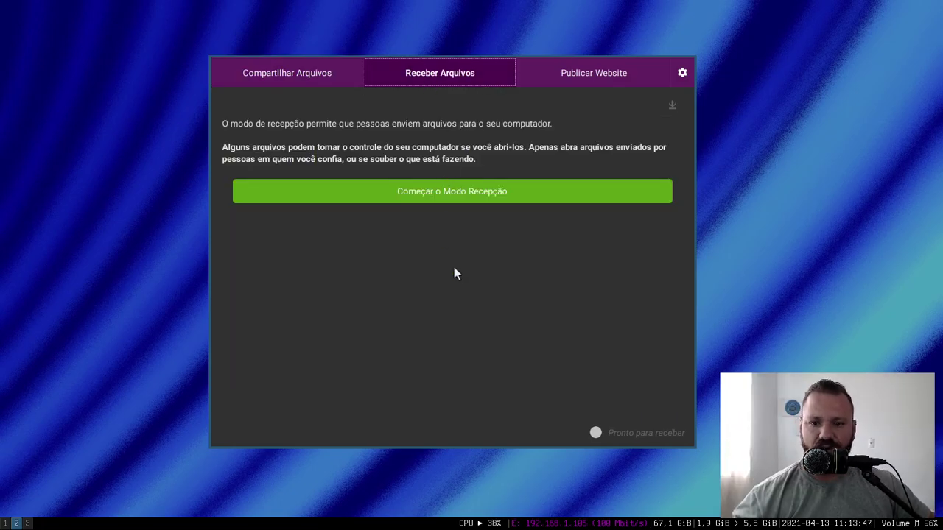
- Start receive mode, copy its onion address, and bring Tor Browser into view
{"action": "left_click", "coordinate": [472, 197]}
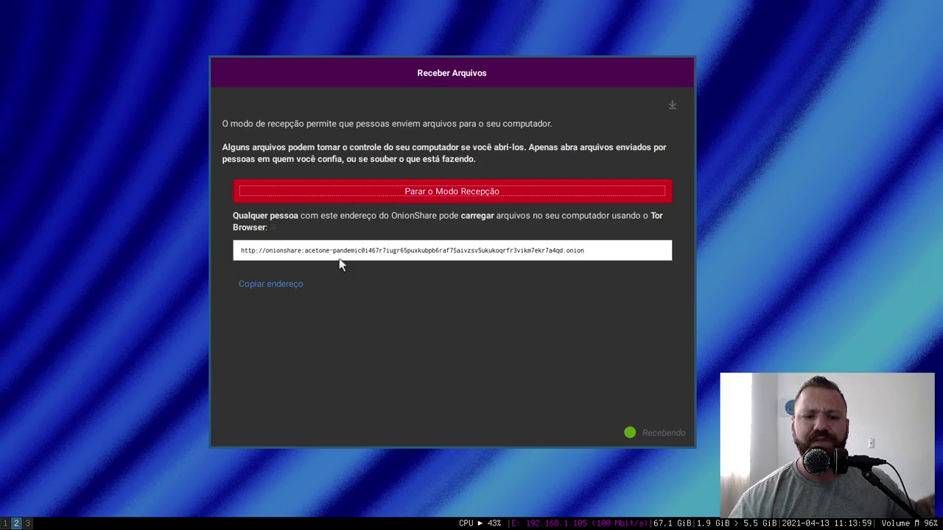
{"action": "left_click", "coordinate": [270, 284]}
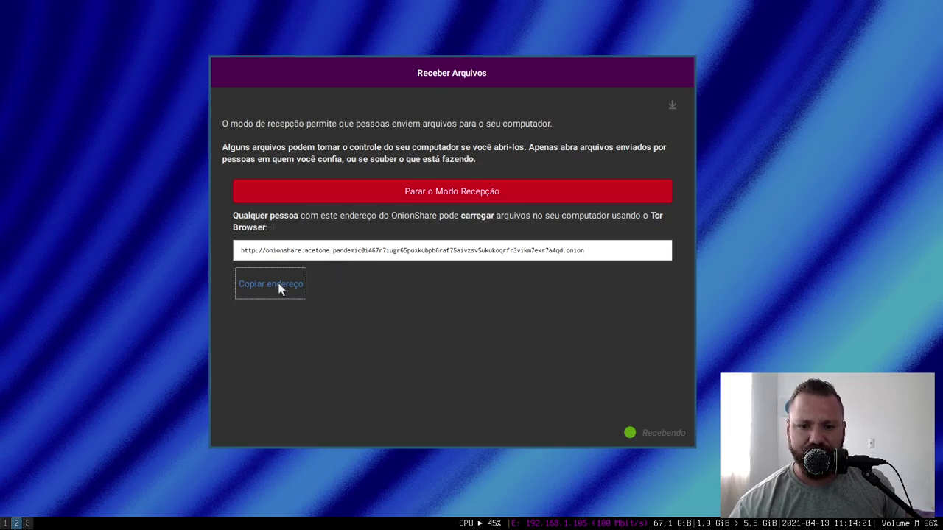
{"action": "left_click", "coordinate": [28, 523]}
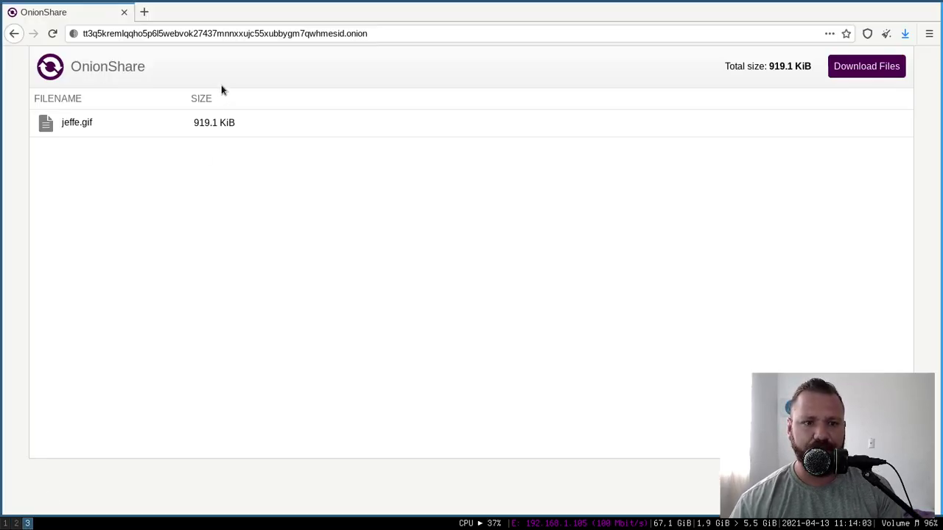
- Load the receive-mode address in a new private tab, close the old page, and confirm the user name
{"action": "key", "text": "ctrl+t"}
{"action": "key", "text": "ctrl+v"}
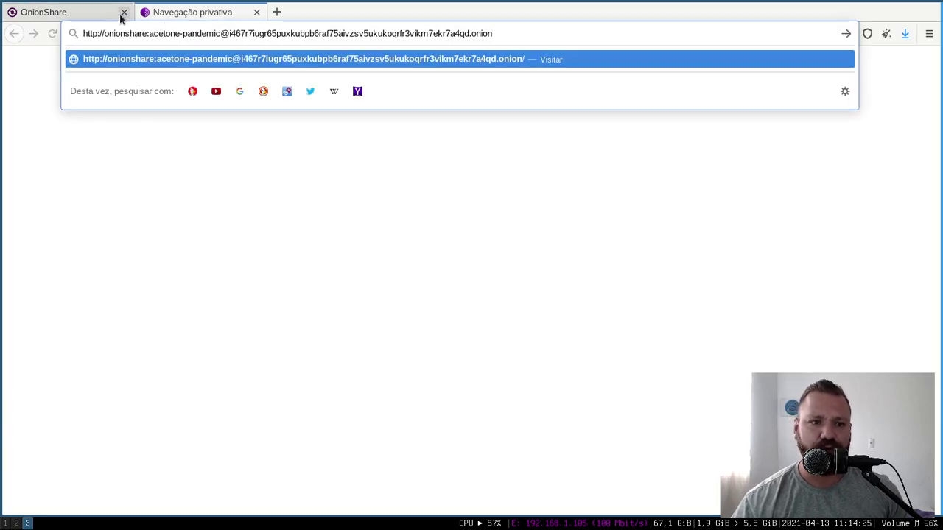
{"action": "left_click", "coordinate": [122, 12]}
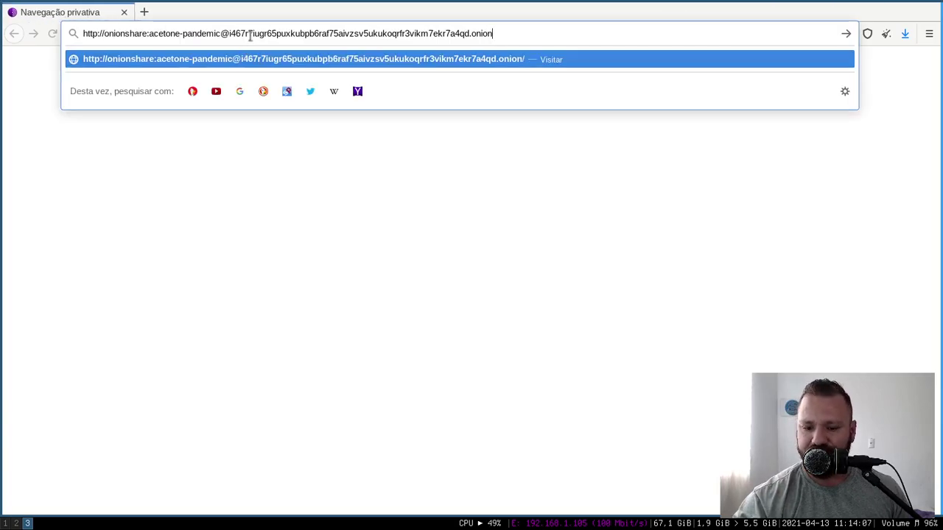
{"action": "key", "text": "Return"}
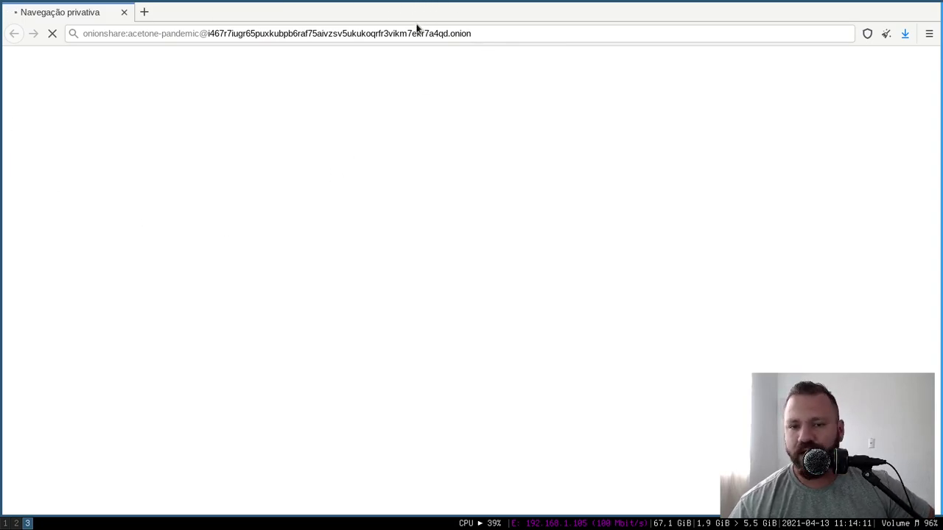
{"action": "left_click_drag", "start_coordinate": [120, 34], "coordinate": [465, 42]}
{"action": "left_click", "coordinate": [474, 152]}
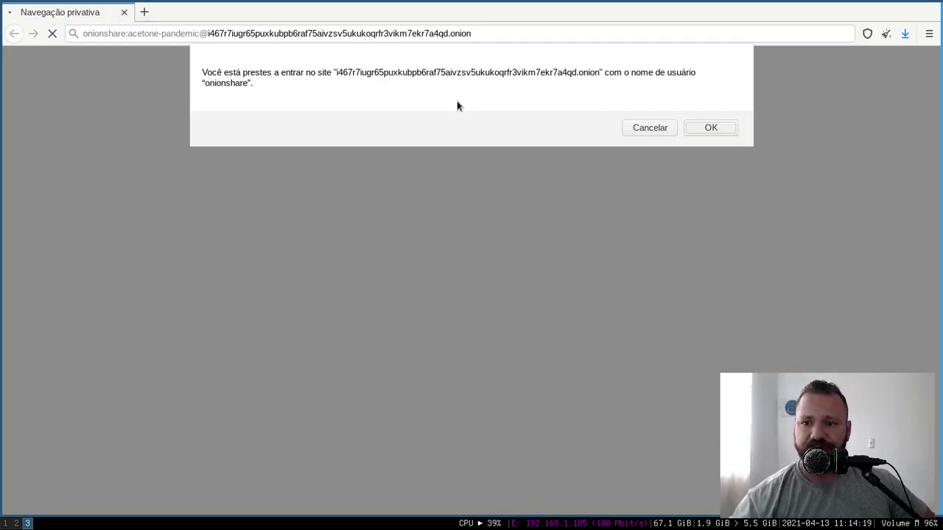
{"action": "left_click", "coordinate": [709, 129]}
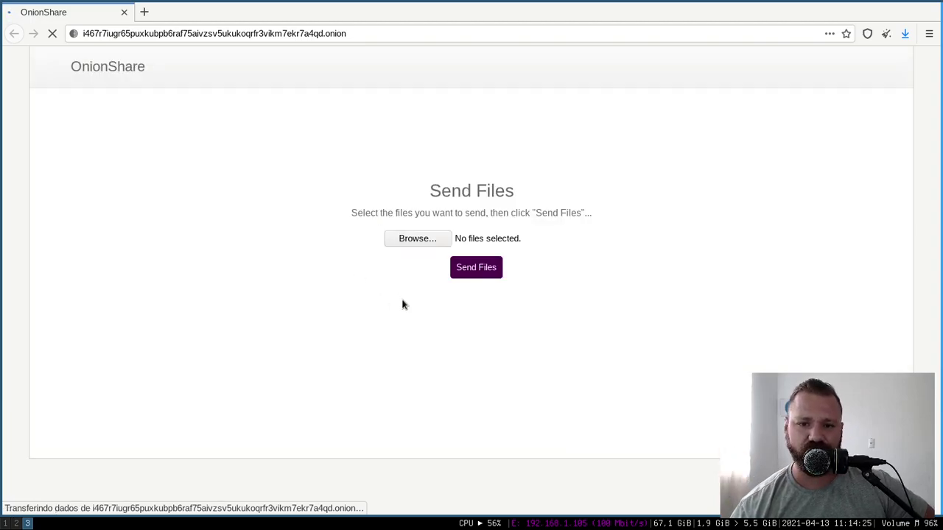
- Upload application.ini from the Home folder through Tor Browser's Send Files page, then check OnionShare's receive window
{"action": "left_click", "coordinate": [15, 523]}
{"action": "left_click", "coordinate": [27, 523]}
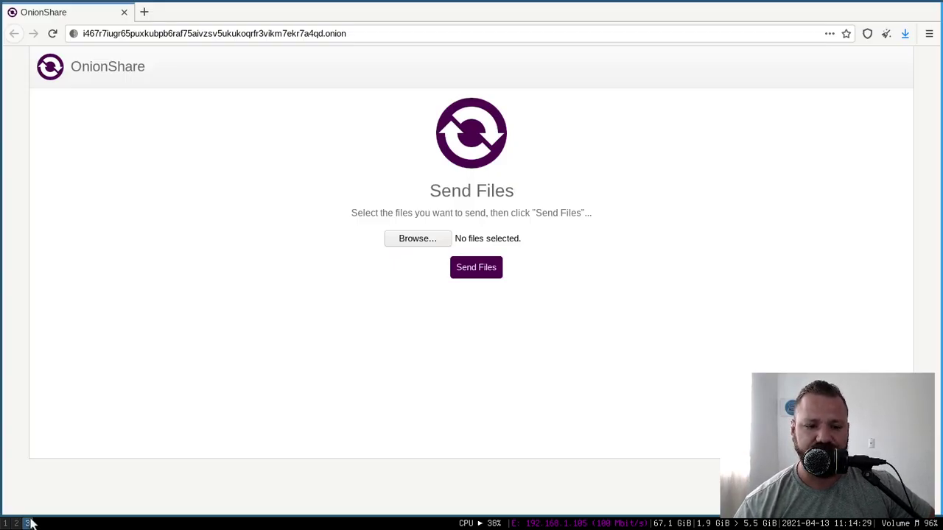
{"action": "left_click", "coordinate": [430, 242]}
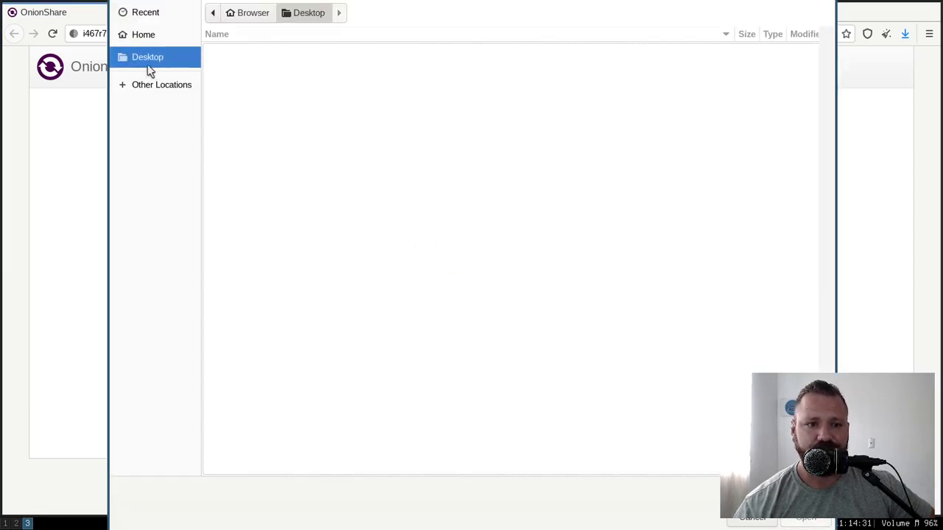
{"action": "left_click", "coordinate": [147, 34]}
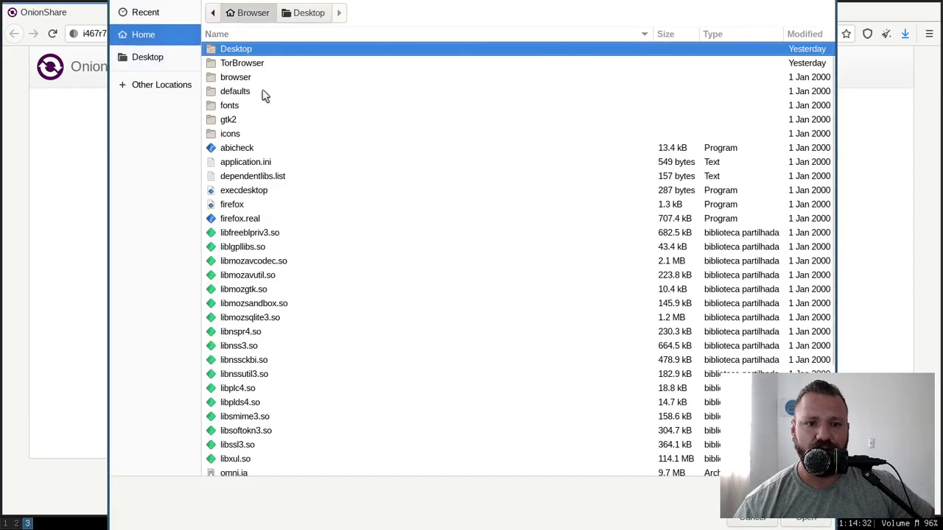
{"action": "double_click", "coordinate": [263, 161]}
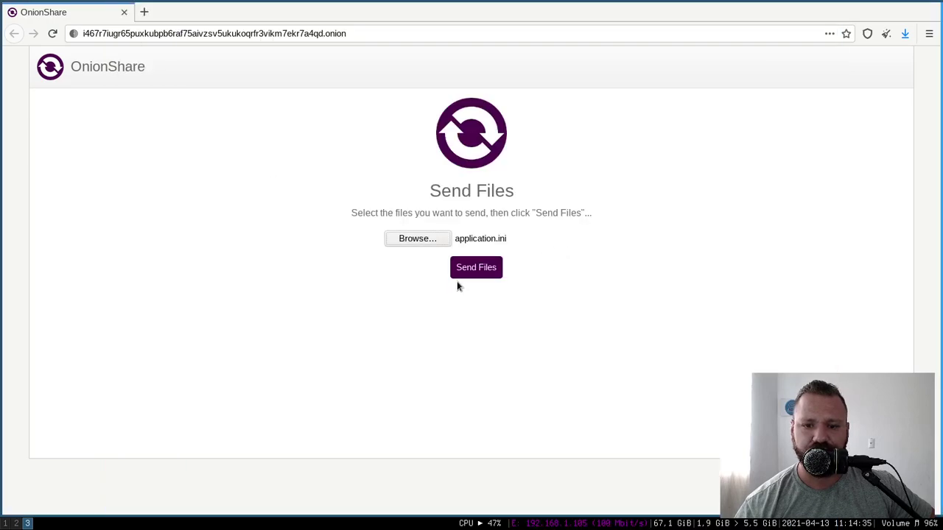
{"action": "left_click", "coordinate": [489, 270]}
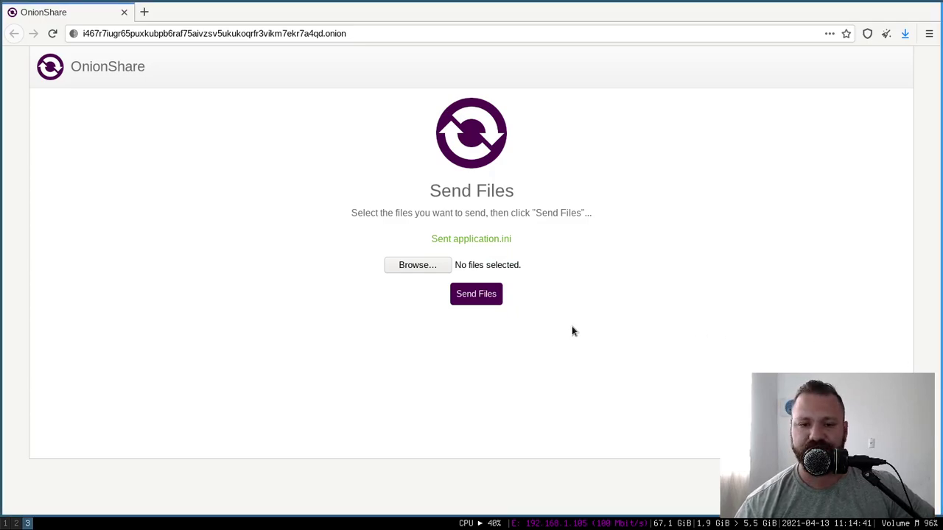
{"action": "left_click", "coordinate": [16, 523]}
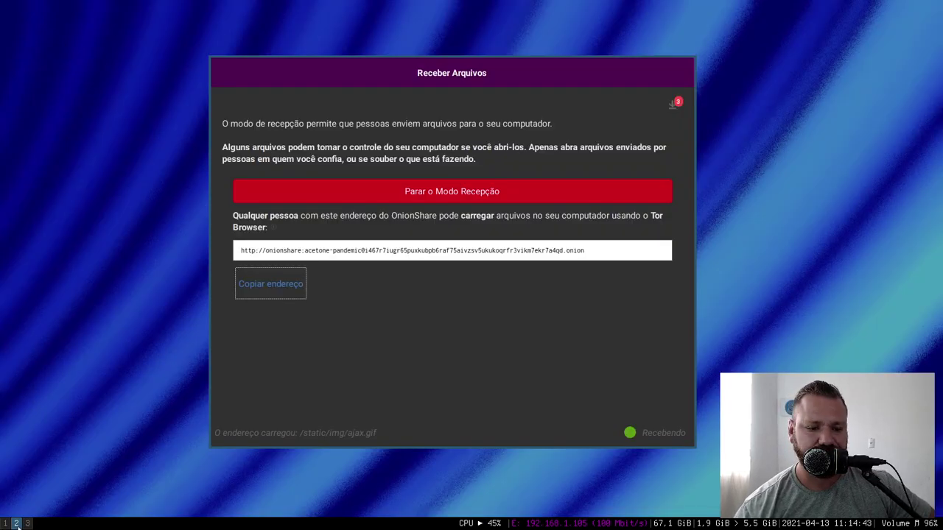
- Show the receive history and open the folder of the received application.ini, revealing its save path
{"action": "left_click", "coordinate": [676, 106]}
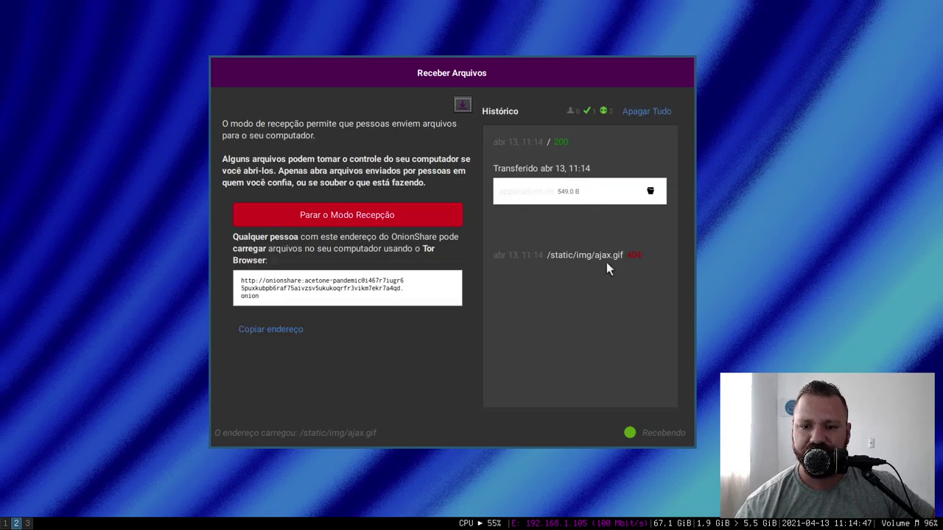
{"action": "left_click", "coordinate": [651, 192]}
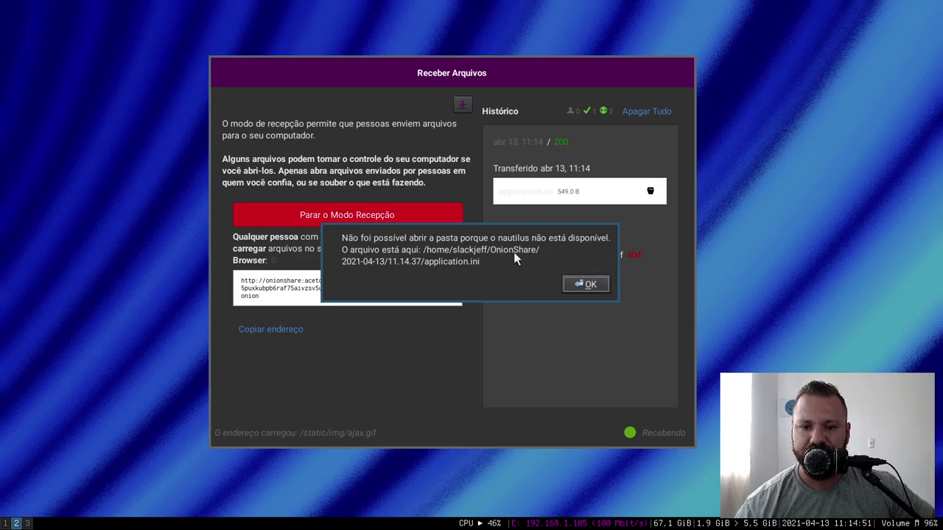
- Open a terminal, dismiss the folder error, and list the dated folders inside OnionShare
{"action": "key", "text": "super+Return"}
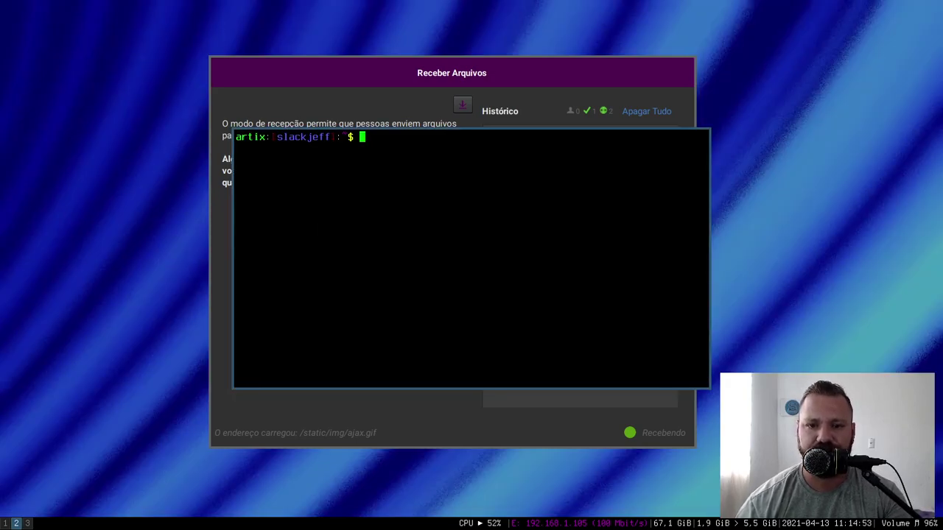
{"action": "left_click", "coordinate": [610, 316]}
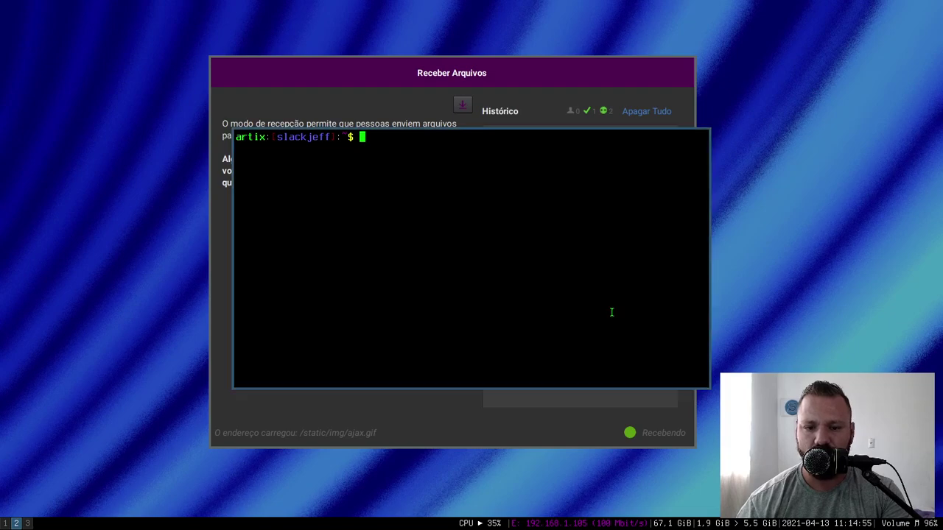
{"action": "type", "text": "cd On"}
{"action": "key", "text": "Tab"}
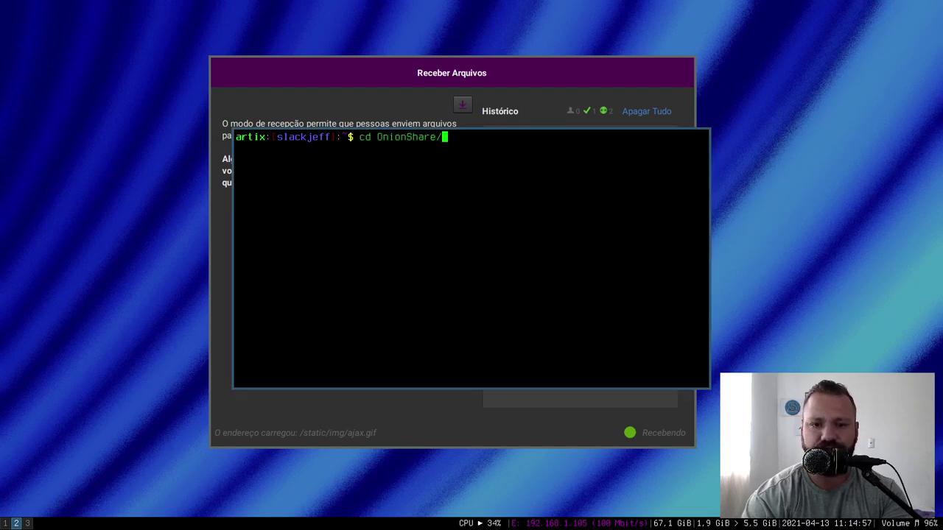
{"action": "key", "text": "Return"}
{"action": "type", "text": "ls"}
{"action": "key", "text": "Return"}
- Enter the 2021-04-13/11.14.37 folder and list the received files
{"action": "type", "text": "cd "}
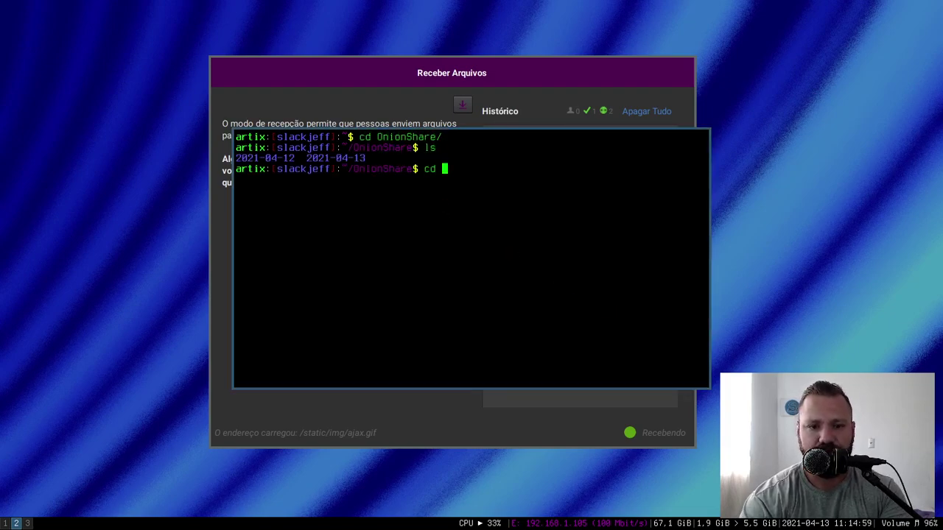
{"action": "type", "text": "202"}
{"action": "key", "text": "Tab"}
{"action": "type", "text": "3"}
{"action": "key", "text": "Tab"}
{"action": "key", "text": "Return"}
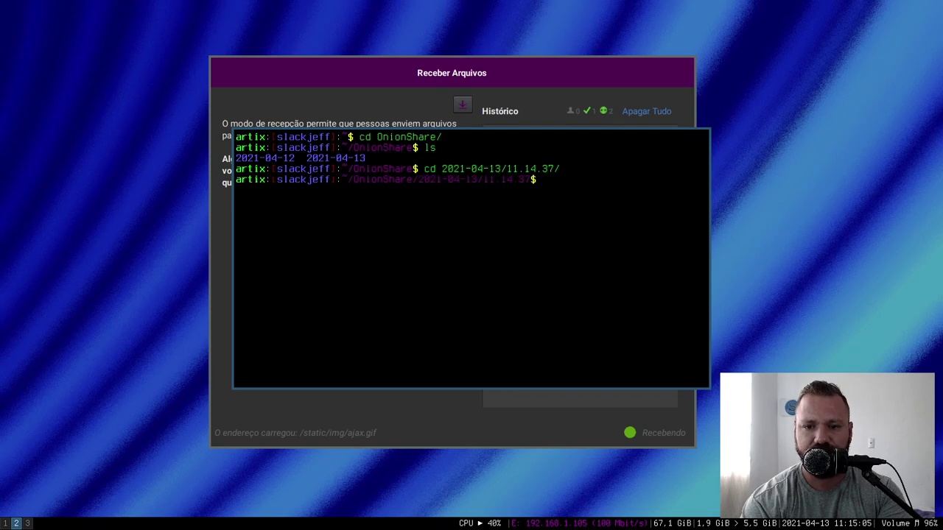
{"action": "type", "text": "ls"}
{"action": "key", "text": "Return"}
- View application.ini in nano, then exit the editor and close the terminal
{"action": "type", "text": "nano ap"}
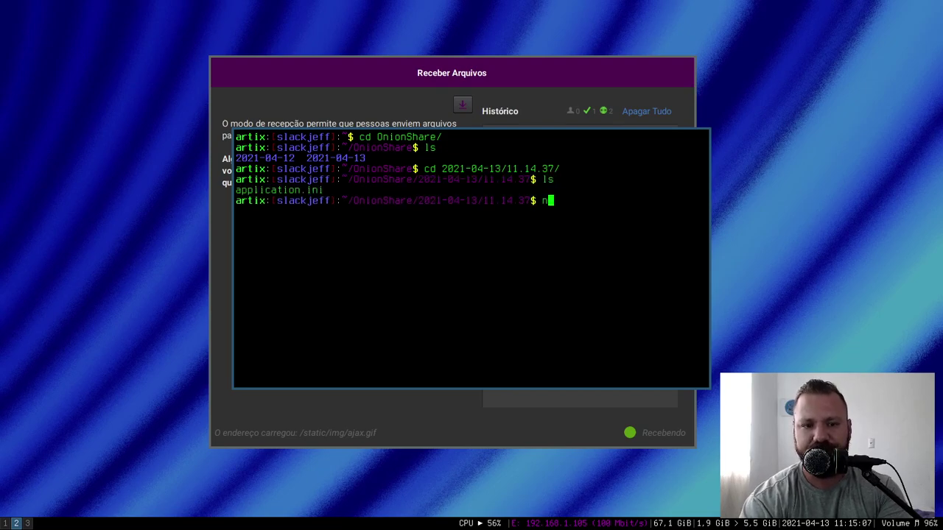
{"action": "key", "text": "Tab"}
{"action": "key", "text": "Return"}
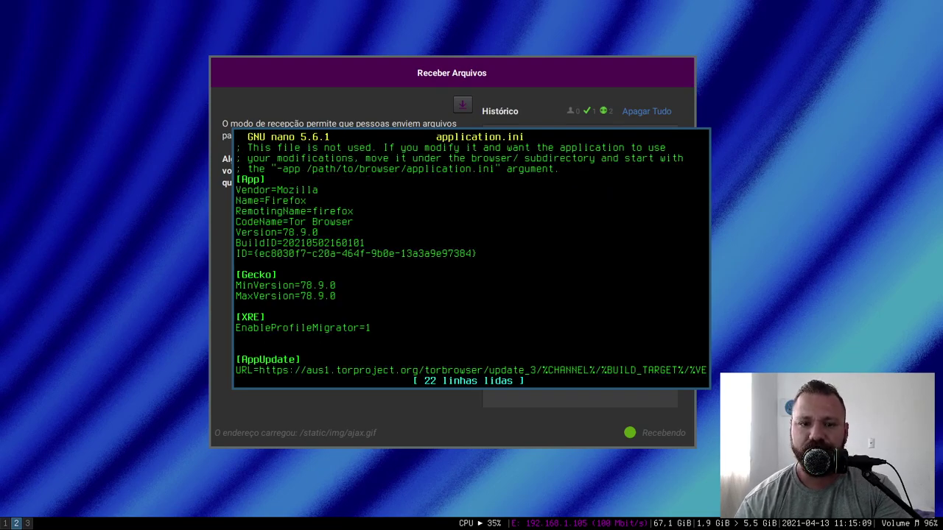
{"action": "key", "text": "ctrl+x"}
{"action": "key", "text": "ctrl+d"}
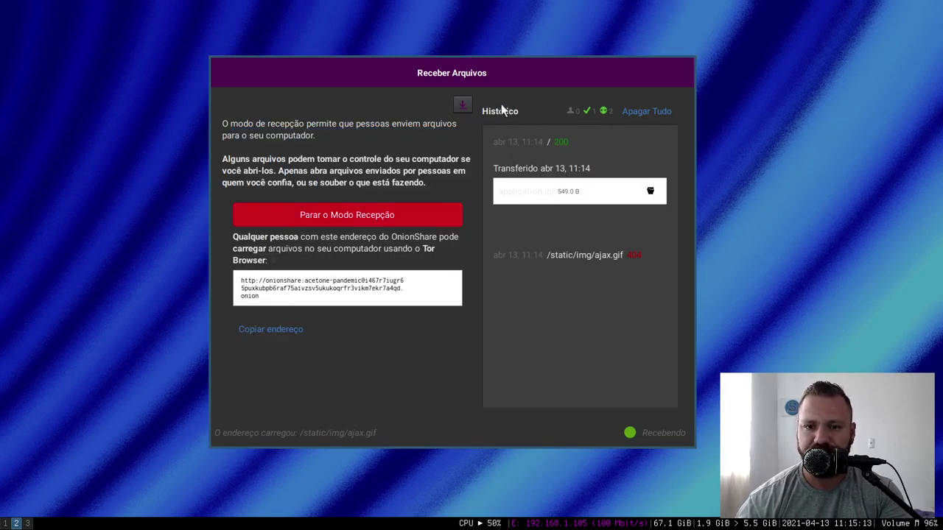
- Clear the receive history with Apagar Tudo, hide the history panel, and stop receive mode
{"action": "left_click", "coordinate": [644, 111]}
{"action": "left_click", "coordinate": [464, 104]}
{"action": "left_click", "coordinate": [447, 196]}
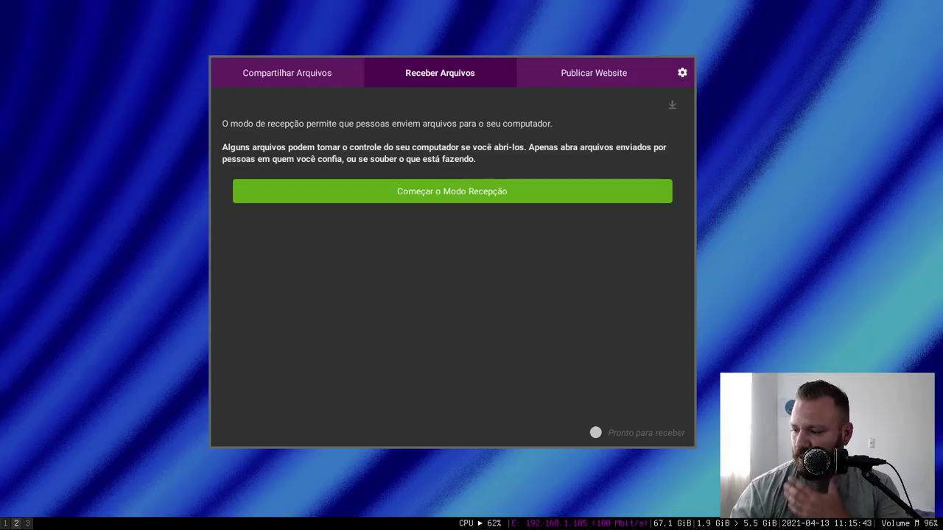
- Add index.html from /home/slackjeff/Nobloated.github.io to the Publicar Website file list
{"action": "left_click", "coordinate": [588, 76]}
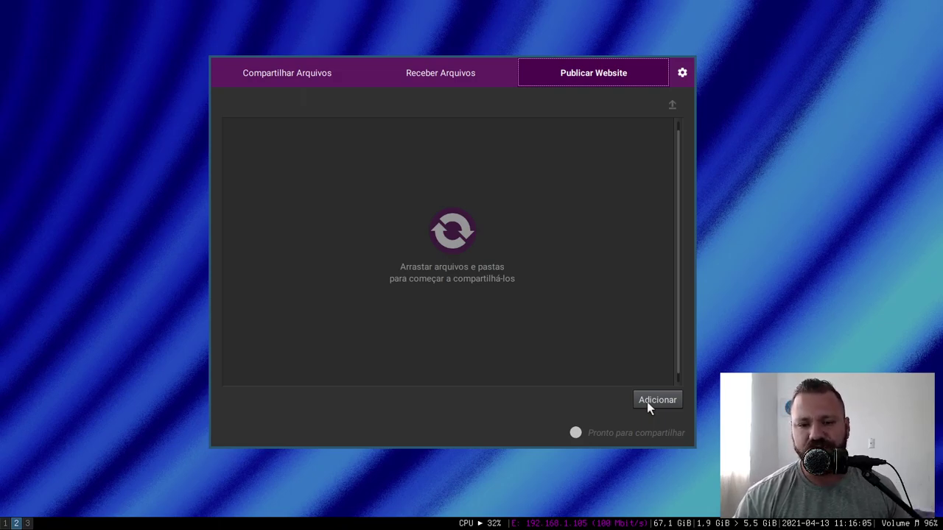
{"action": "left_click", "coordinate": [647, 404]}
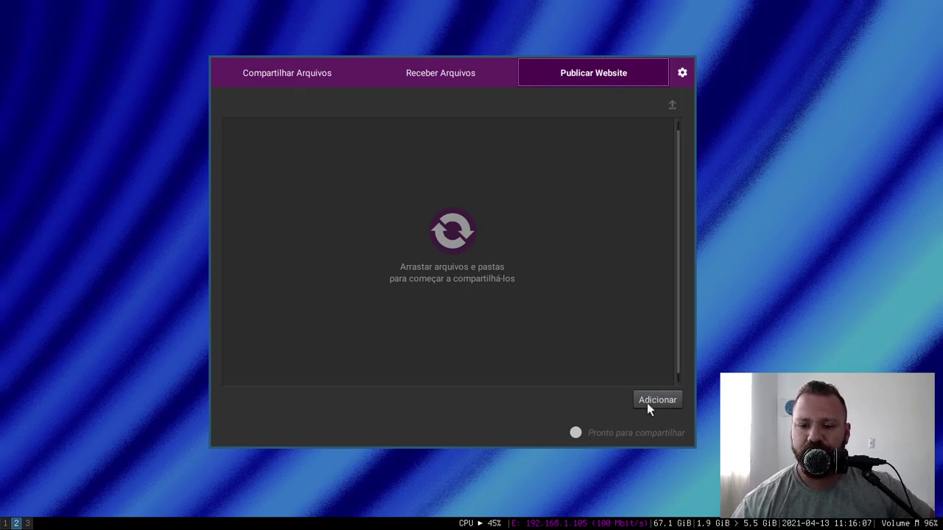
{"action": "left_click", "coordinate": [571, 149]}
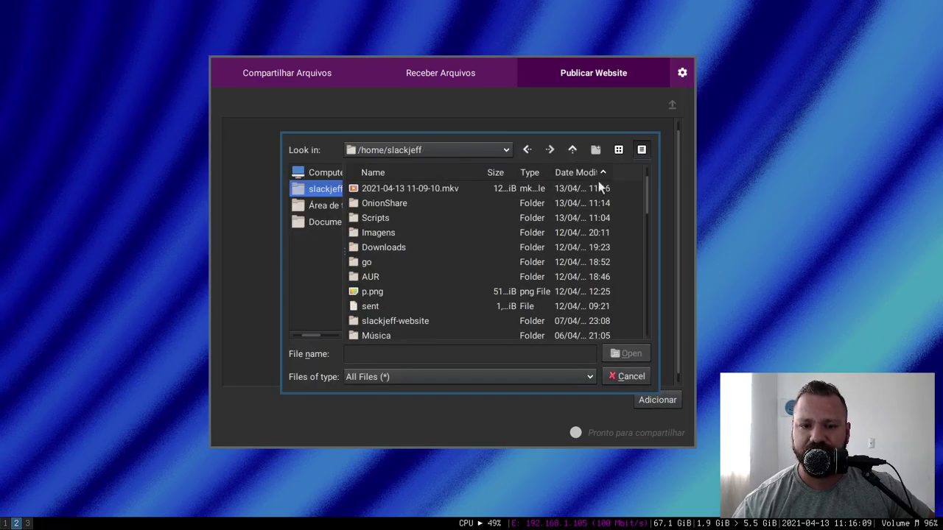
{"action": "left_click_drag", "start_coordinate": [646, 184], "coordinate": [625, 266]}
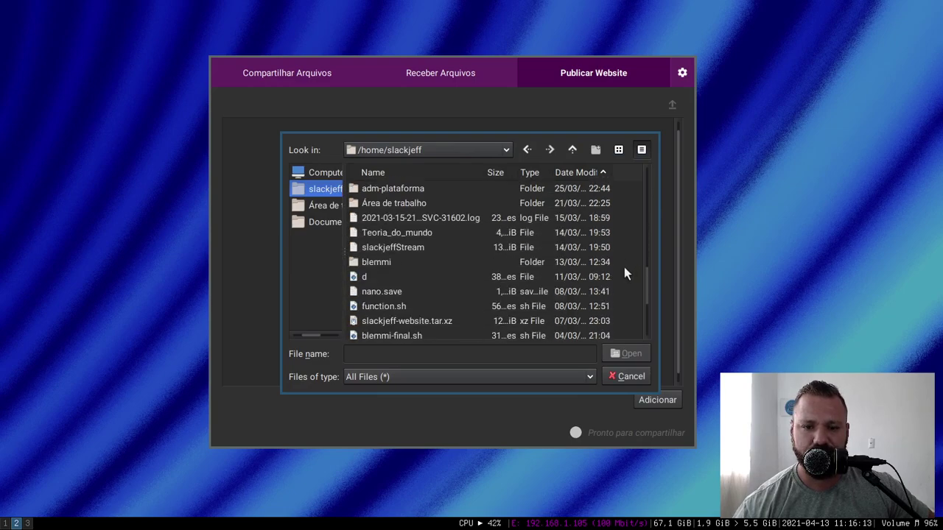
{"action": "scroll", "coordinate": [624, 268], "scroll_direction": "down", "scroll_amount": 3}
{"action": "double_click", "coordinate": [406, 289]}
{"action": "double_click", "coordinate": [383, 189]}
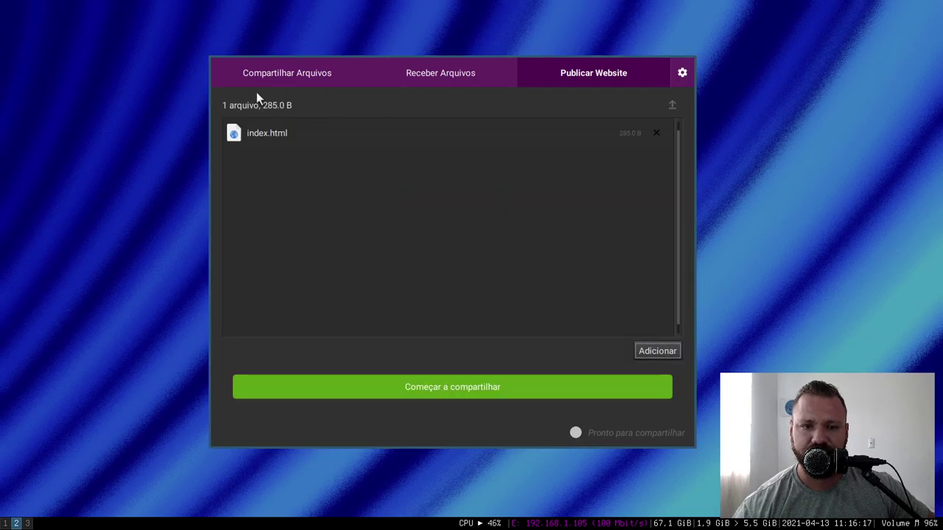
- Start publishing the site, copy its onion address, and load it in a new private Tor Browser tab
{"action": "left_click", "coordinate": [437, 389]}
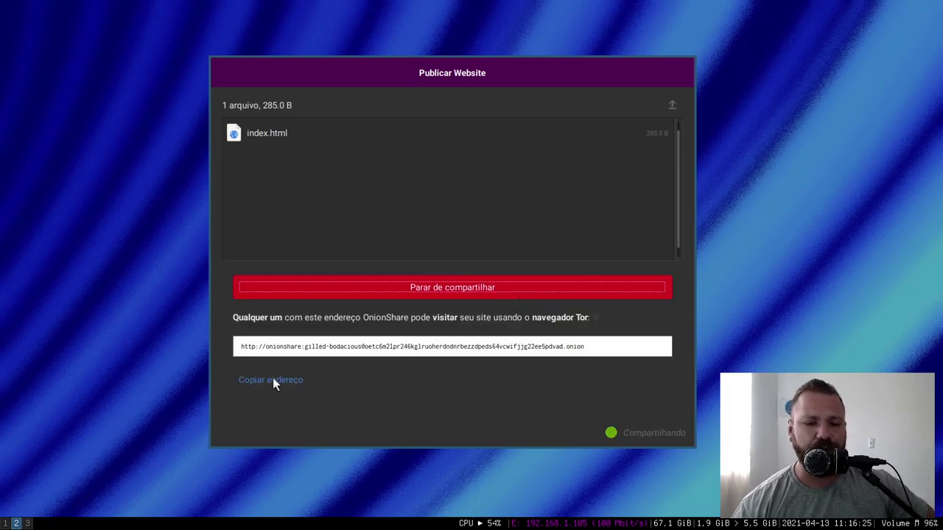
{"action": "left_click", "coordinate": [272, 381]}
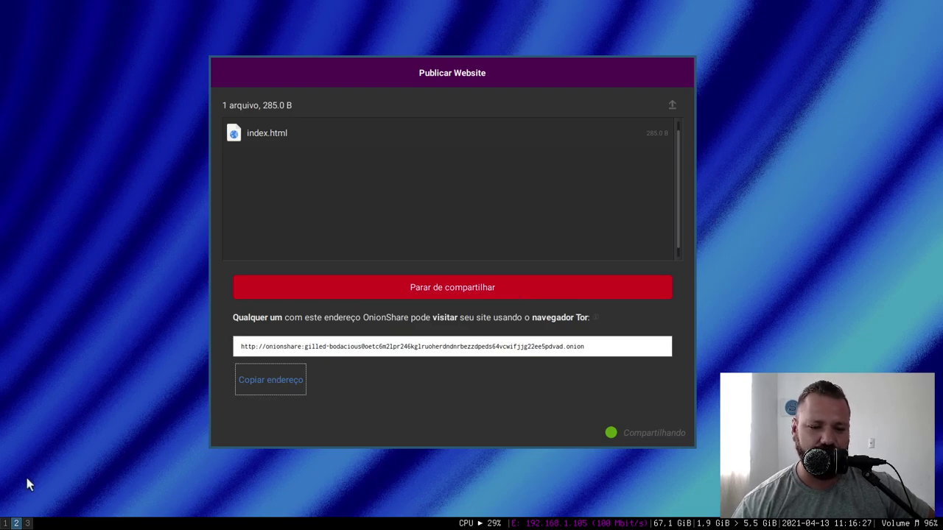
{"action": "left_click", "coordinate": [27, 523]}
{"action": "left_click", "coordinate": [145, 12]}
{"action": "left_click", "coordinate": [124, 11]}
{"action": "key", "text": "ctrl+v"}
{"action": "key", "text": "Return"}
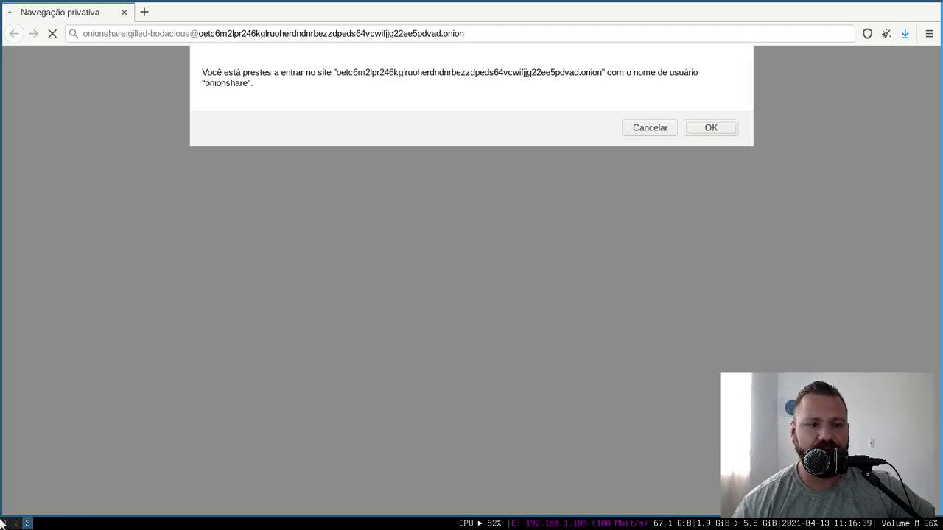
- Show the Slackjeff Homepage tab in Chrome on workspace 1
{"action": "key", "text": "super+1"}
{"action": "left_click", "coordinate": [205, 7]}
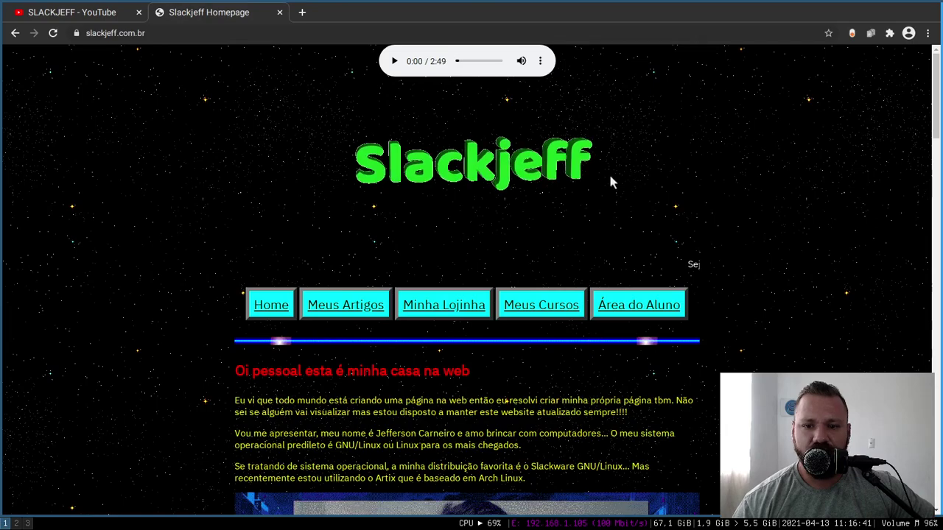
- Open Meus Cursos and the full course bundle page, highlighting its R$ 25 price line
{"action": "left_click", "coordinate": [563, 311]}
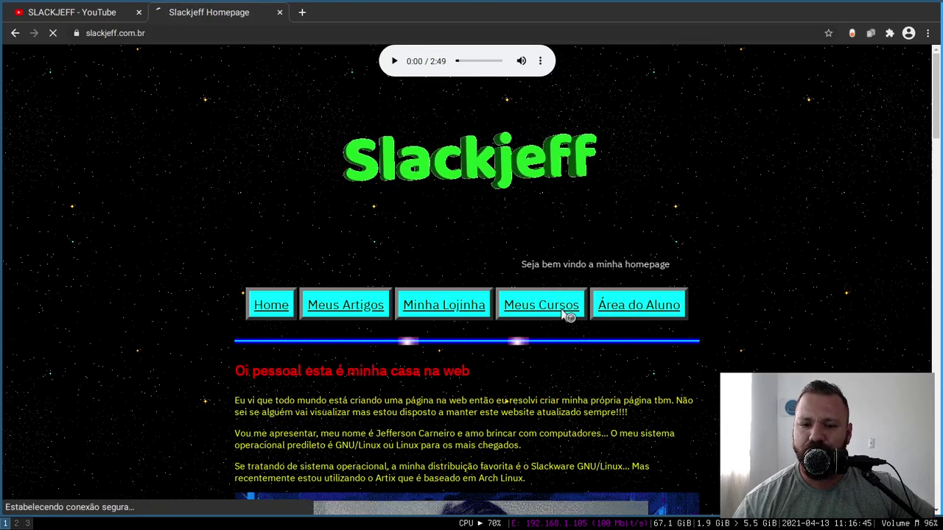
{"action": "left_click", "coordinate": [270, 338]}
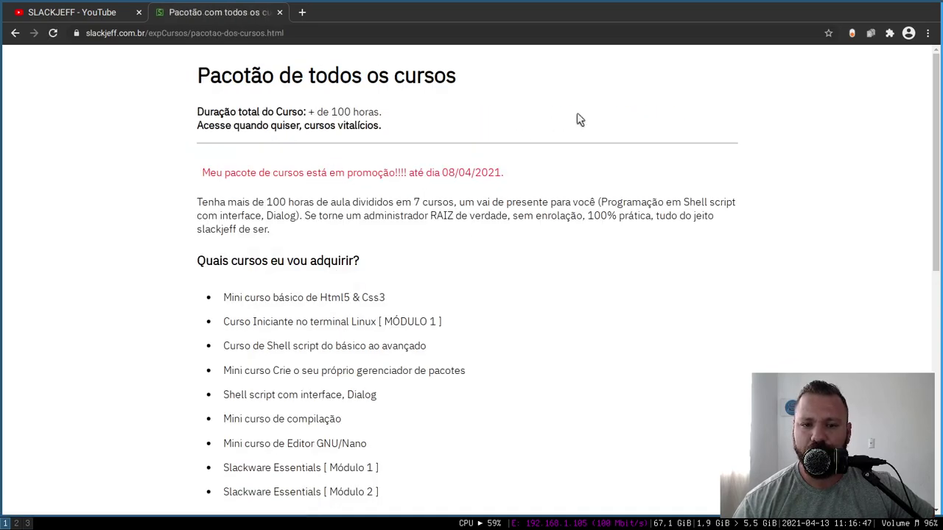
{"action": "left_click_drag", "start_coordinate": [937, 144], "coordinate": [884, 361]}
{"action": "left_click_drag", "start_coordinate": [370, 155], "coordinate": [703, 162]}
{"action": "left_click", "coordinate": [549, 159]}
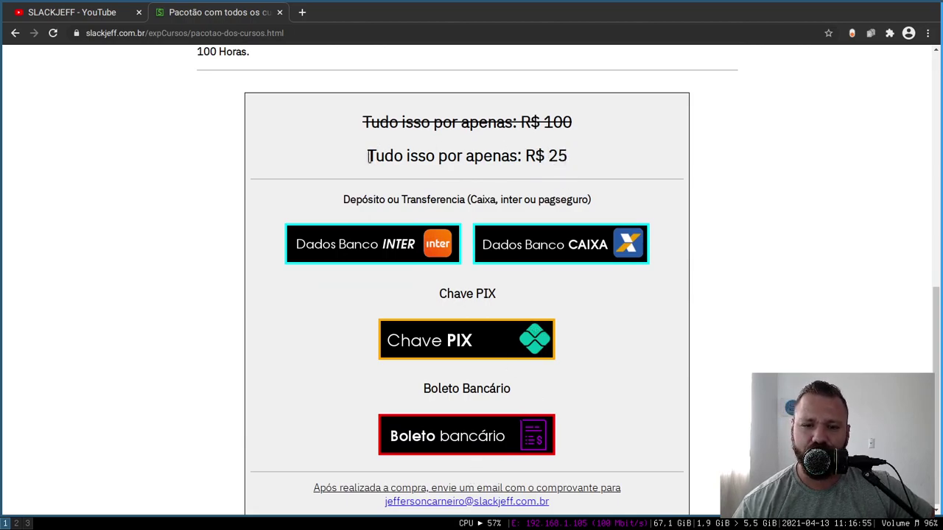
- Highlight the price and the payment options with Chave PIX, then close the 'Pacotão com todos os cursos' tab
{"action": "left_click_drag", "start_coordinate": [368, 155], "coordinate": [570, 157]}
{"action": "left_click_drag", "start_coordinate": [581, 371], "coordinate": [285, 248]}
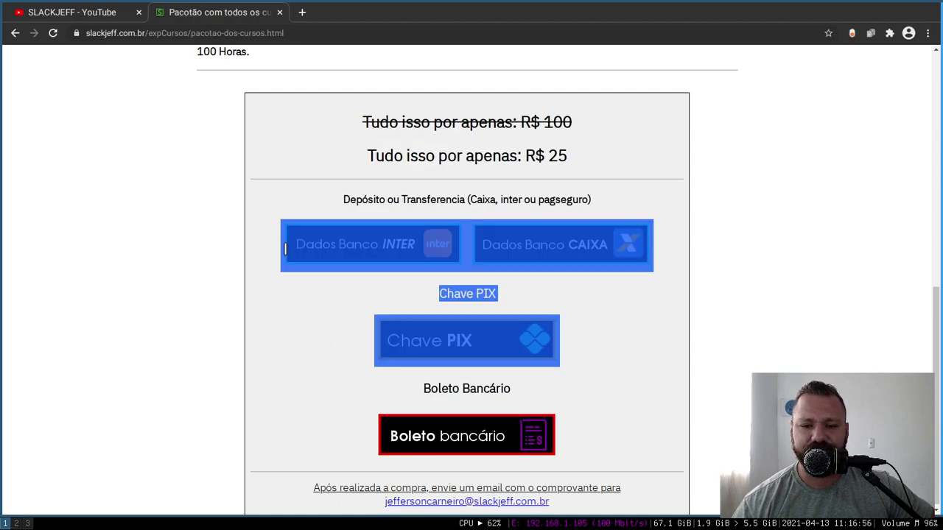
{"action": "left_click", "coordinate": [435, 140]}
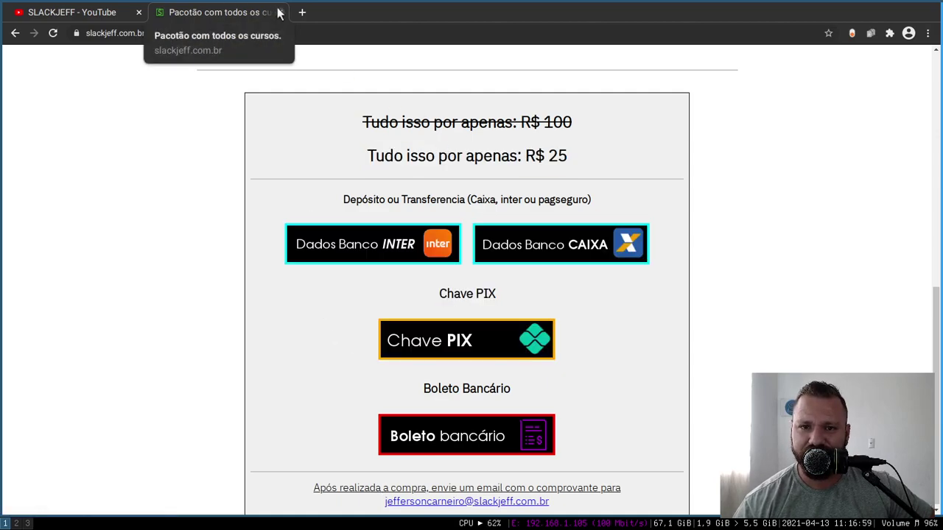
{"action": "scroll", "coordinate": [936, 313], "scroll_direction": "up", "scroll_amount": 5}
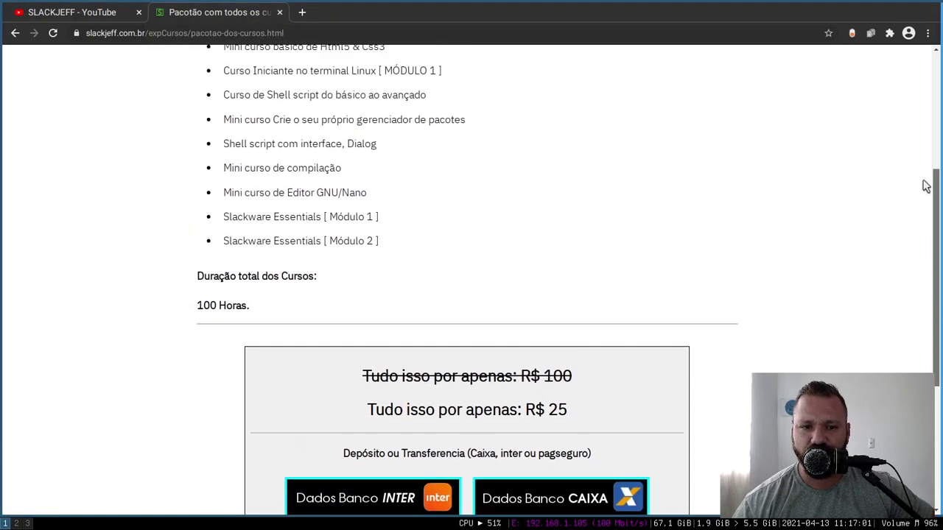
{"action": "left_click_drag", "start_coordinate": [209, 170], "coordinate": [410, 378]}
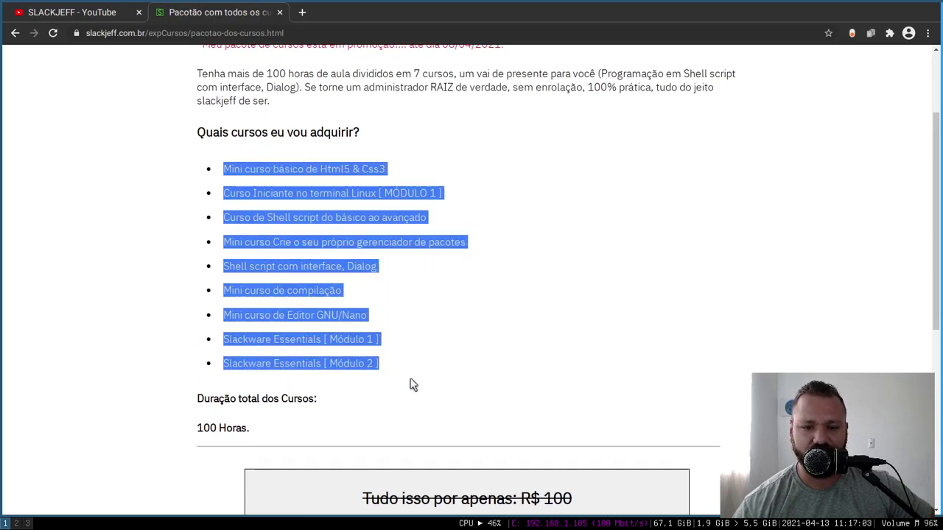
{"action": "left_click", "coordinate": [280, 12]}
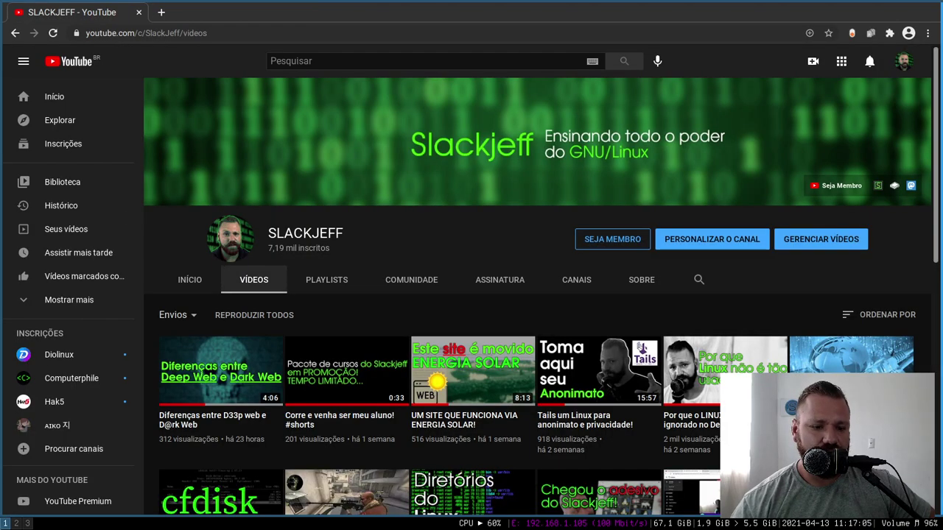
{"action": "left_click", "coordinate": [28, 523]}
- Confirm the onion login prompt, select the No Bloated page text, then view OnionShare's request history
{"action": "left_click", "coordinate": [708, 128]}
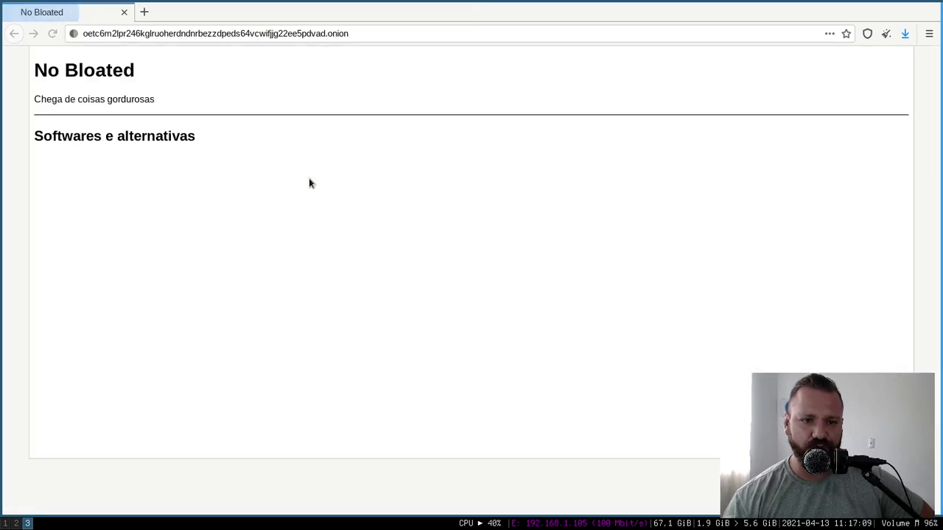
{"action": "left_click_drag", "start_coordinate": [47, 70], "coordinate": [0, 67]}
{"action": "left_click", "coordinate": [246, 142]}
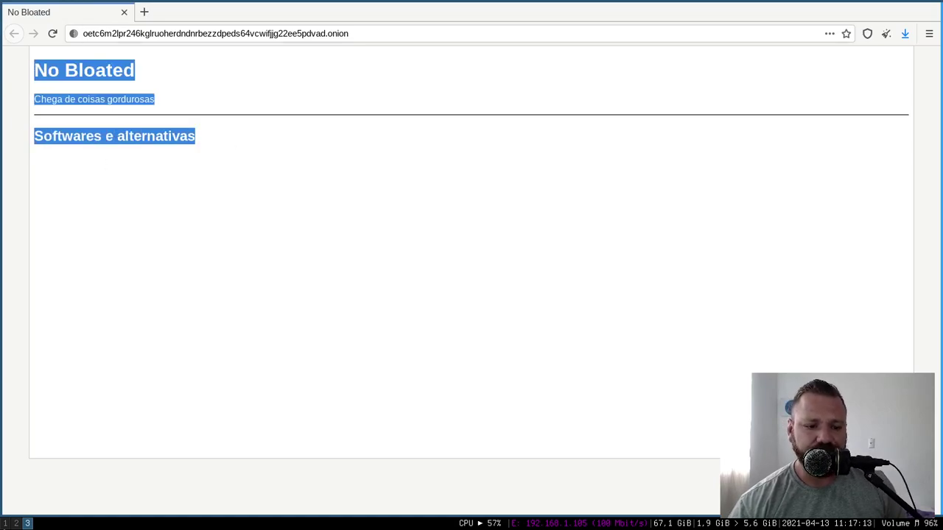
{"action": "left_click", "coordinate": [15, 523]}
{"action": "left_click", "coordinate": [673, 107]}
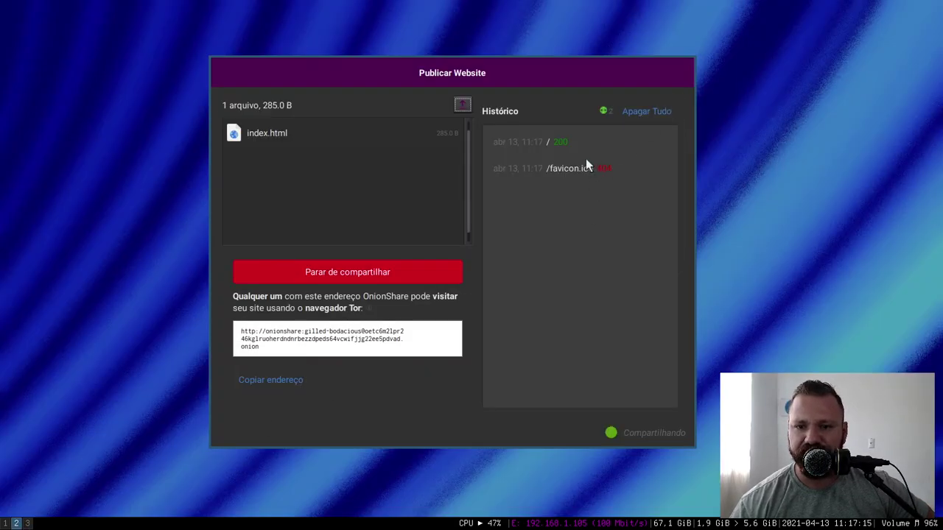
- Stop publishing the website and turn on Modo público in OnionShare's settings
{"action": "left_click", "coordinate": [461, 105]}
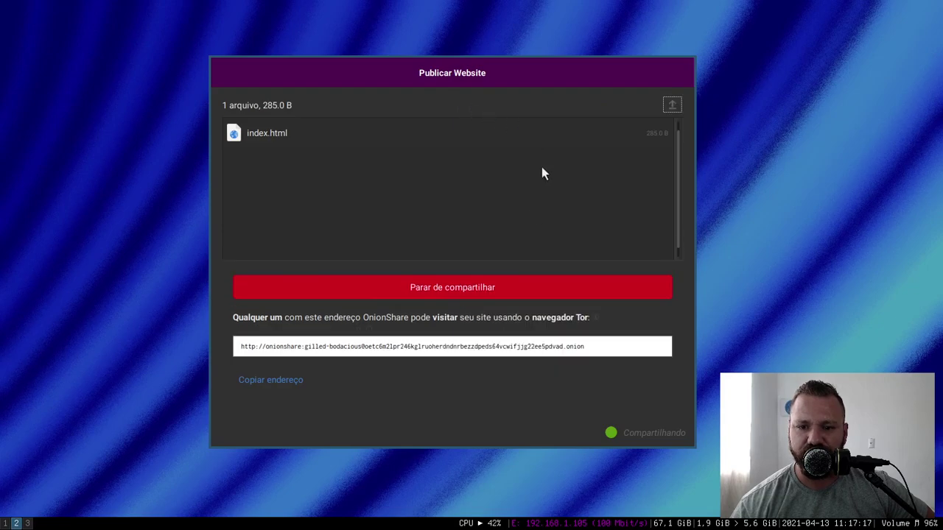
{"action": "left_click", "coordinate": [462, 291]}
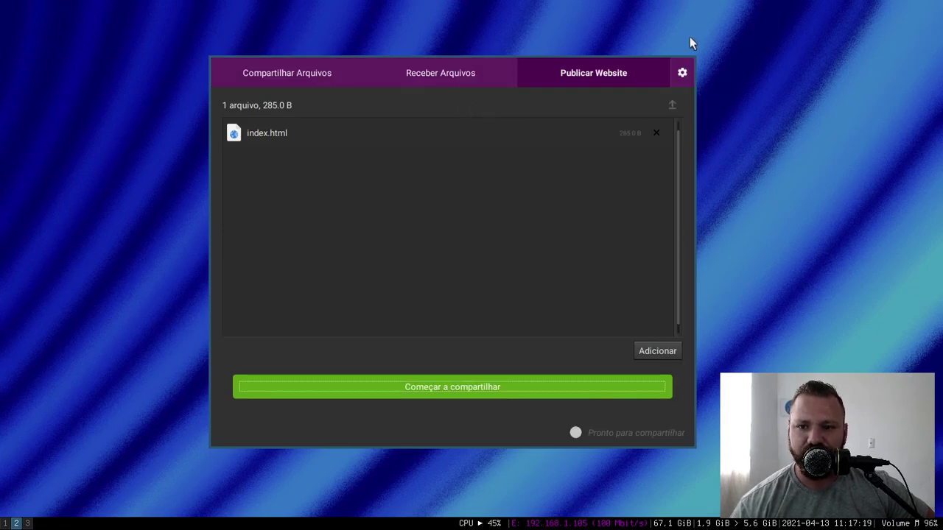
{"action": "left_click", "coordinate": [682, 72]}
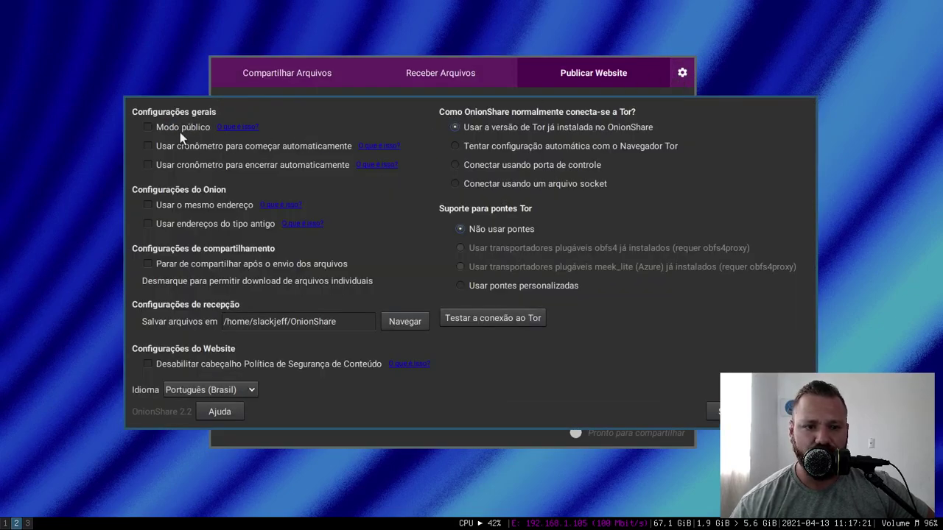
{"action": "left_click", "coordinate": [221, 146]}
{"action": "left_click", "coordinate": [221, 146]}
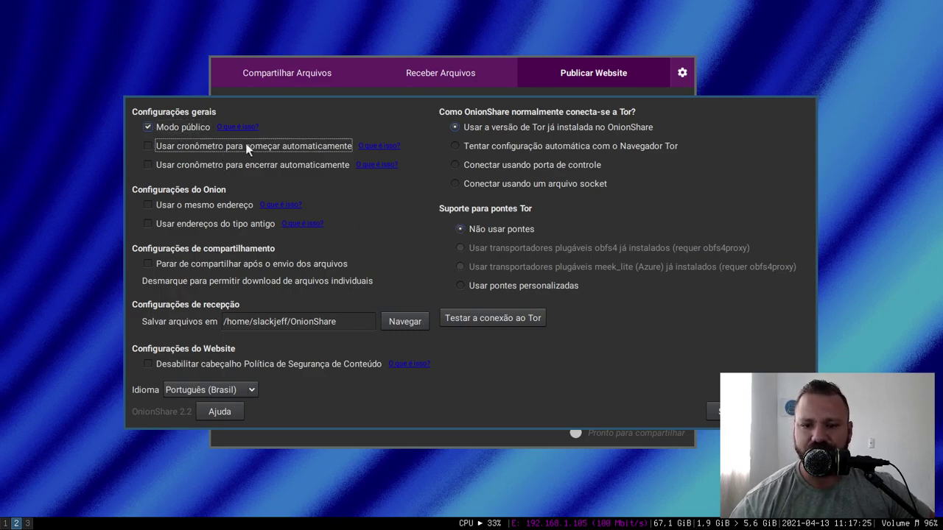
{"action": "left_click", "coordinate": [729, 411]}
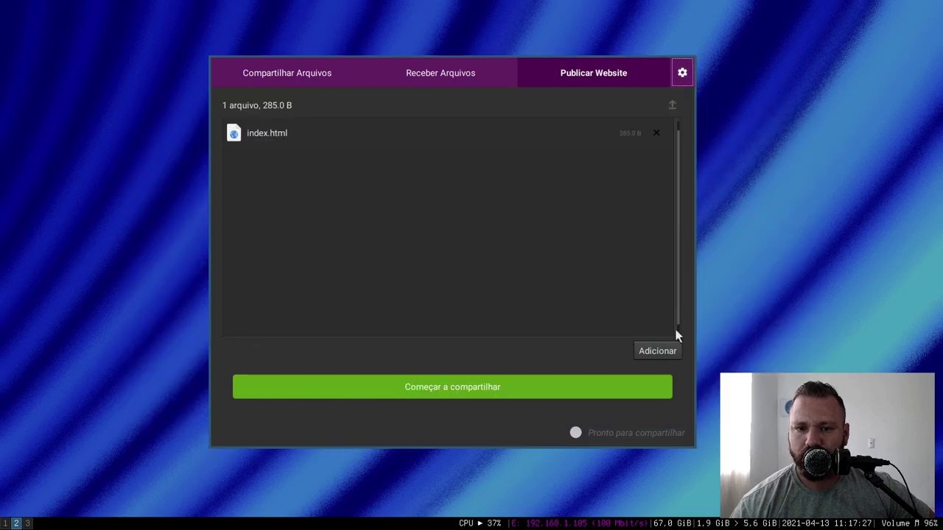
- Republish the index.html website and copy its new onion address
{"action": "left_click", "coordinate": [434, 387]}
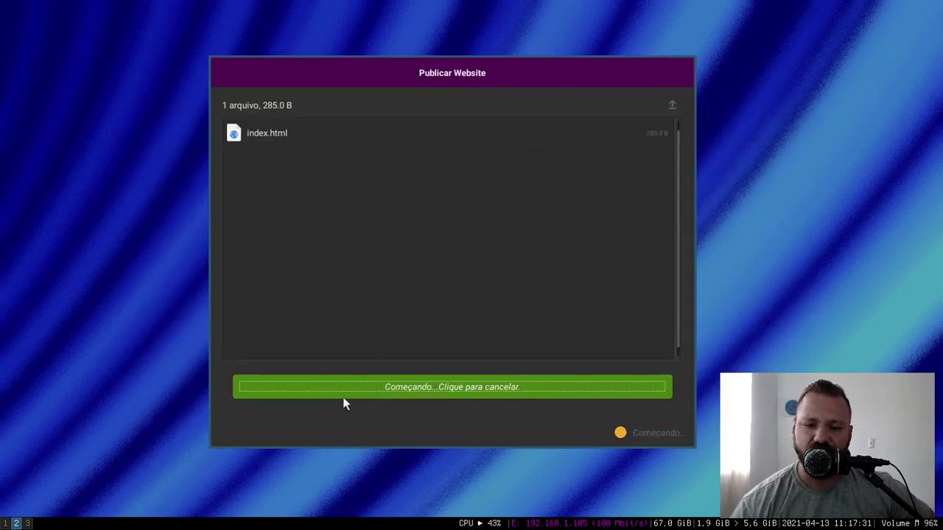
{"action": "left_click", "coordinate": [279, 378]}
{"action": "left_click", "coordinate": [28, 524]}
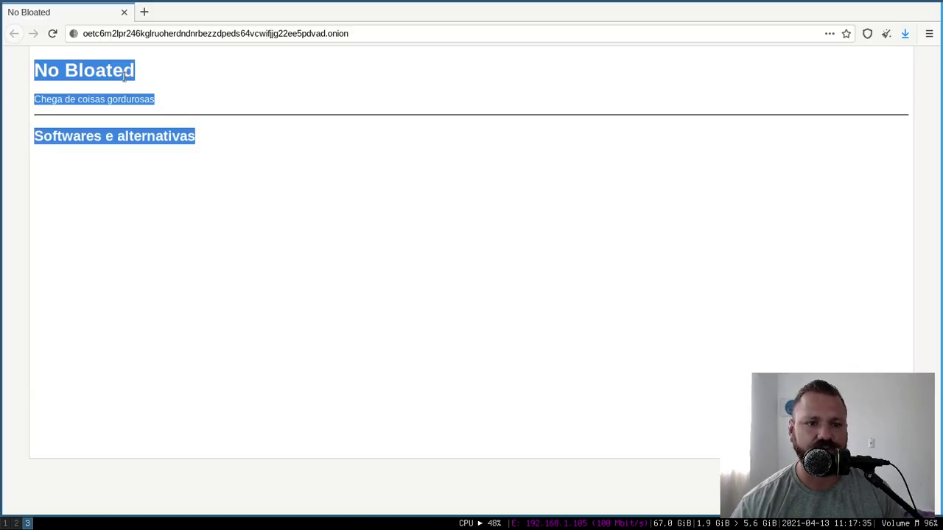
- Load the new public onion address in a private tab and close the old No Bloated tab
{"action": "left_click", "coordinate": [142, 12]}
{"action": "type", "text": "http://kn2vhy4shwfhbjsgqx6p6pobshbr4dffqd2n7pvnigdk7n25kc7fu6ad.onion"}
{"action": "key", "text": "Return"}
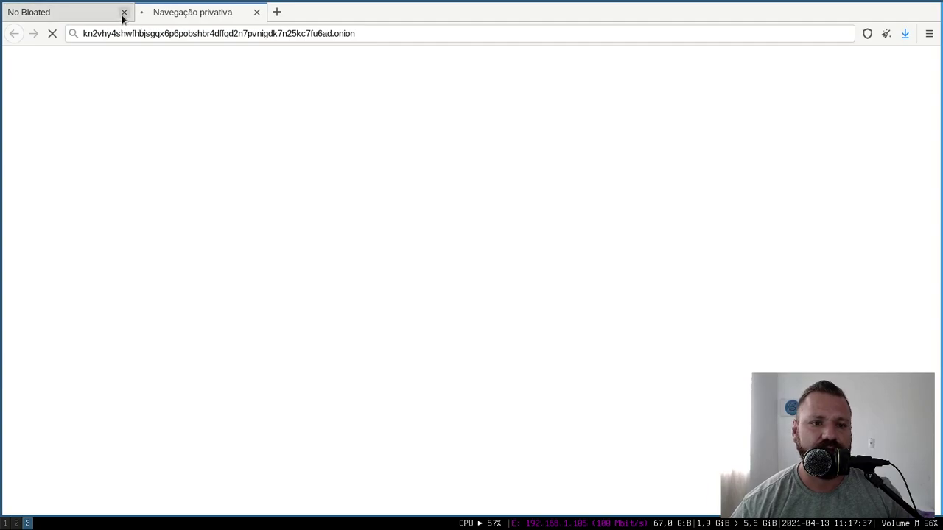
{"action": "left_click", "coordinate": [123, 13]}
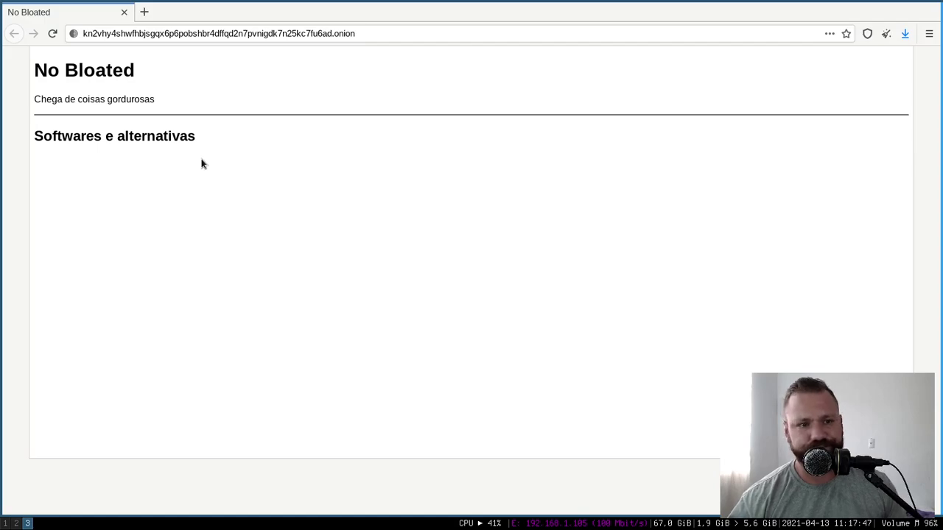
- Highlight the No Bloated page's heading and text, then return to the OnionShare workspace
{"action": "left_click_drag", "start_coordinate": [240, 167], "coordinate": [204, 139]}
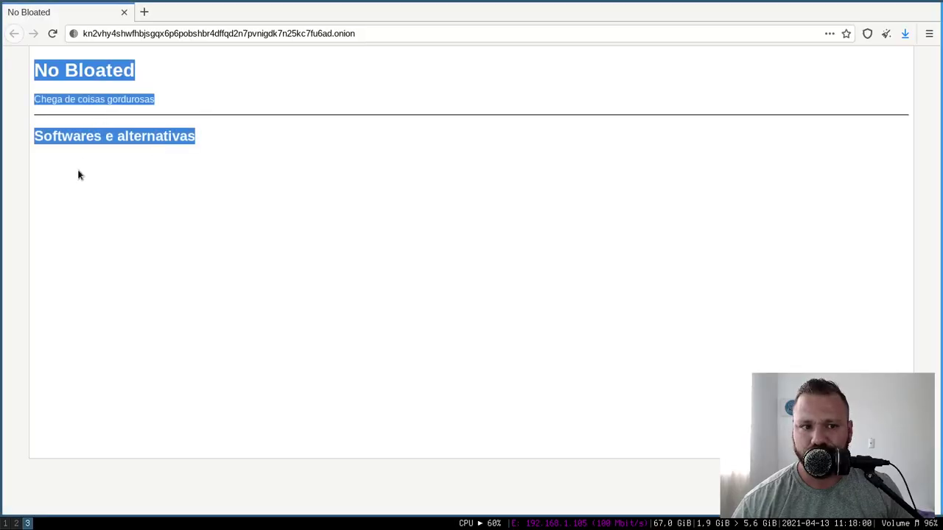
{"action": "left_click", "coordinate": [360, 152]}
{"action": "key", "text": "ctrl+a"}
{"action": "left_click", "coordinate": [5, 523]}
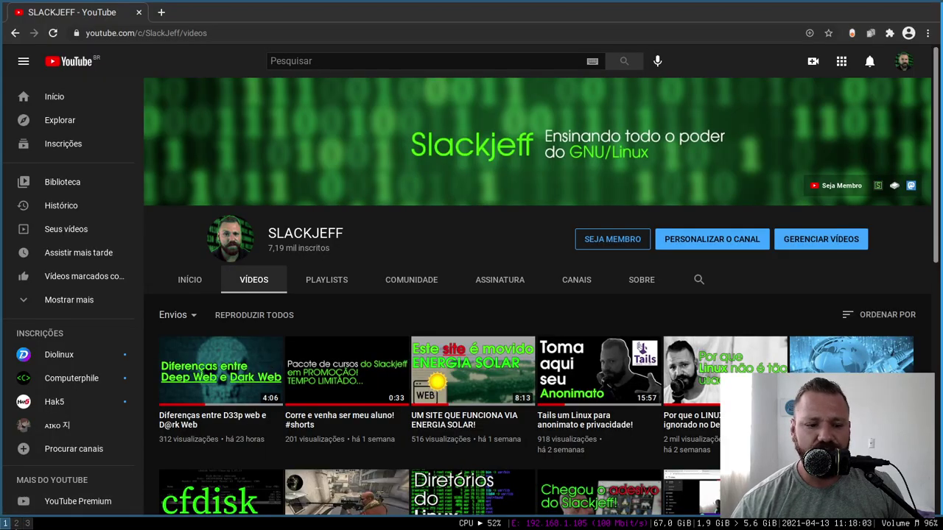
{"action": "left_click", "coordinate": [16, 523]}
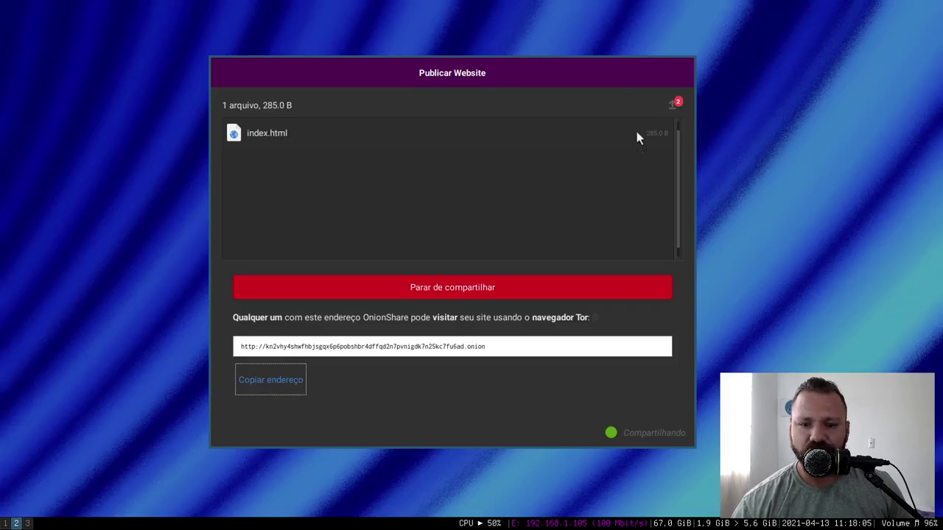
- Stop publishing the website and delete index.html from the site files
{"action": "left_click", "coordinate": [298, 83]}
{"action": "left_click", "coordinate": [374, 293]}
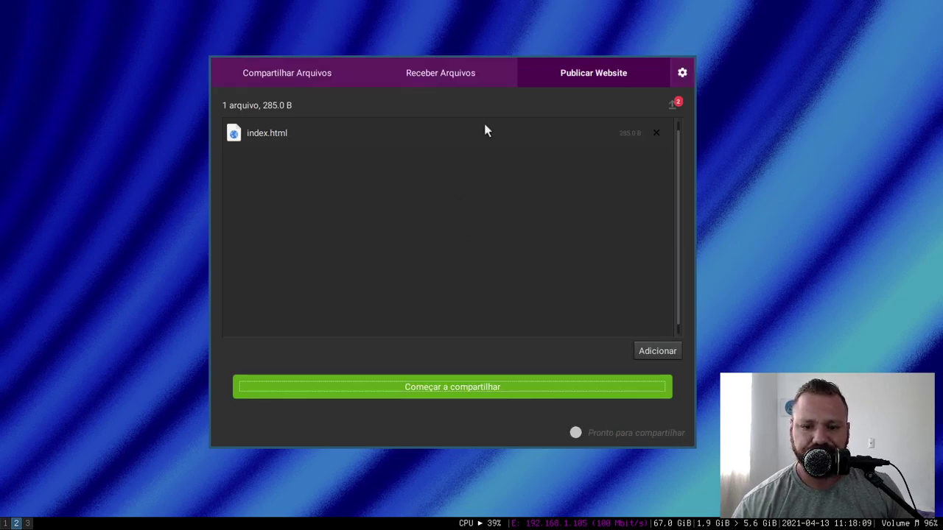
{"action": "left_click", "coordinate": [318, 79]}
{"action": "left_click", "coordinate": [560, 78]}
{"action": "left_click", "coordinate": [274, 125]}
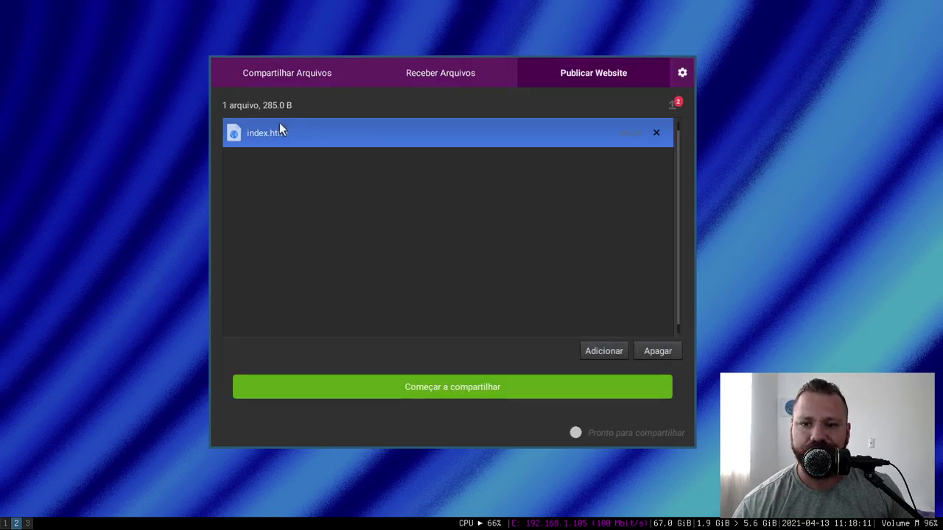
{"action": "left_click", "coordinate": [655, 134]}
- Show the Receber Arquivos receive-files mode, then close OnionShare
{"action": "left_click", "coordinate": [305, 76]}
{"action": "left_click", "coordinate": [429, 70]}
{"action": "left_click", "coordinate": [550, 68]}
{"action": "left_click", "coordinate": [409, 76]}
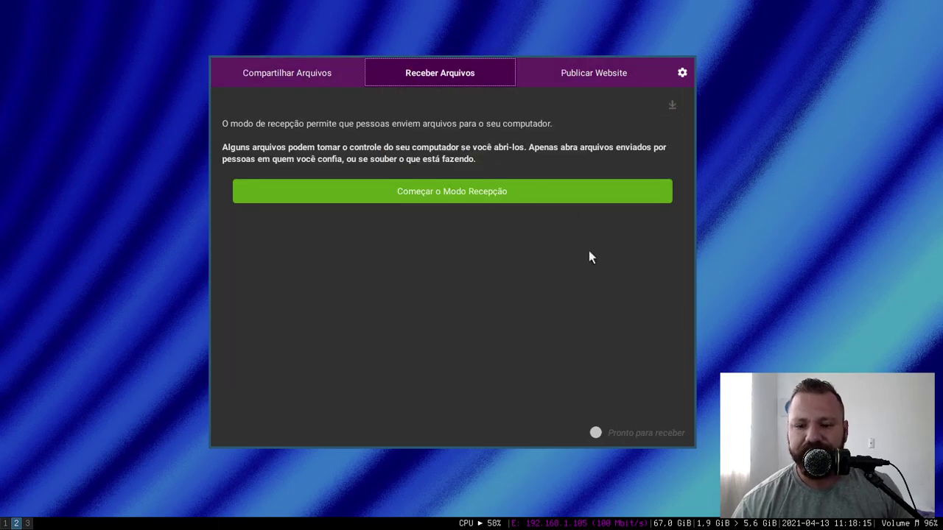
{"action": "key", "text": "super+shift+q"}
- Run onionshare in a new terminal and highlight the arguments section of its help
{"action": "key", "text": "super+Return"}
{"action": "key", "text": "Return"}
{"action": "type", "text": "onionshare"}
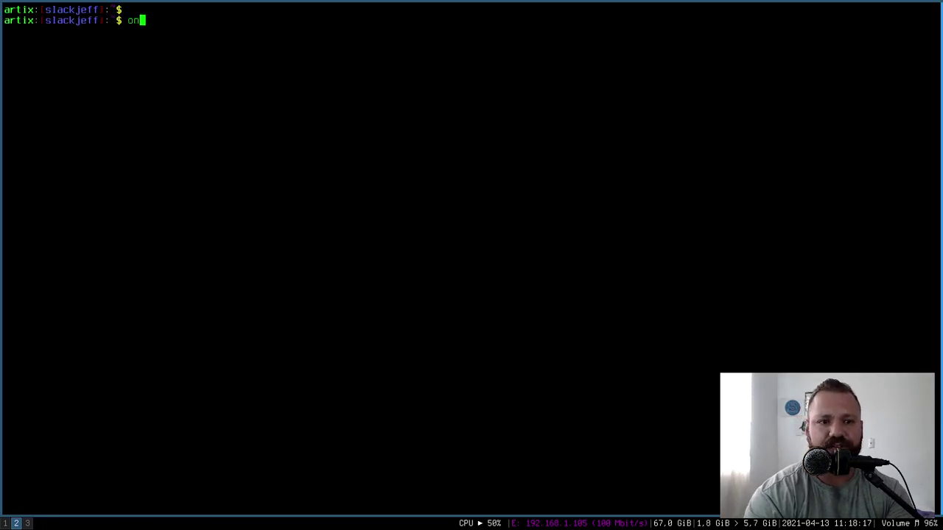
{"action": "left_click_drag", "start_coordinate": [27, 83], "coordinate": [506, 218]}
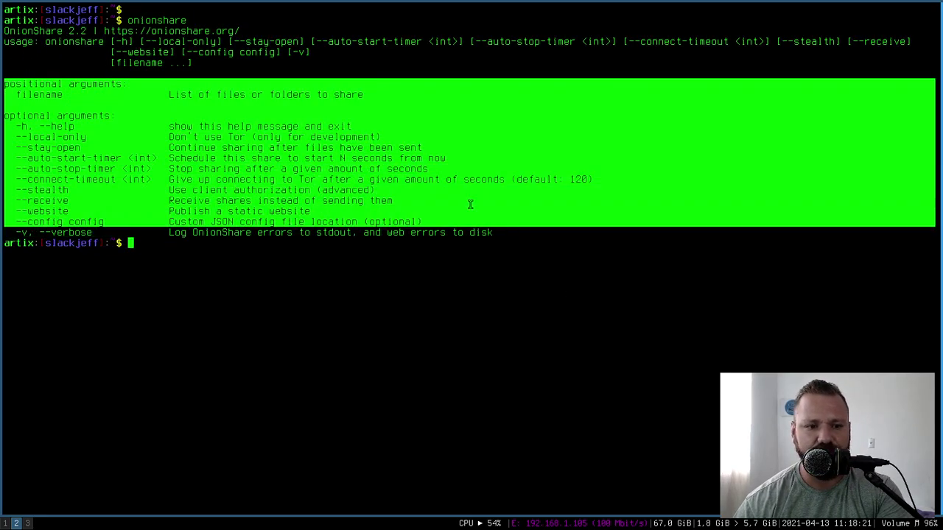
- Highlight the --receive, --website and --stealth options, then the entire help output
{"action": "left_click", "coordinate": [45, 191]}
{"action": "double_click", "coordinate": [34, 200]}
{"action": "double_click", "coordinate": [35, 211]}
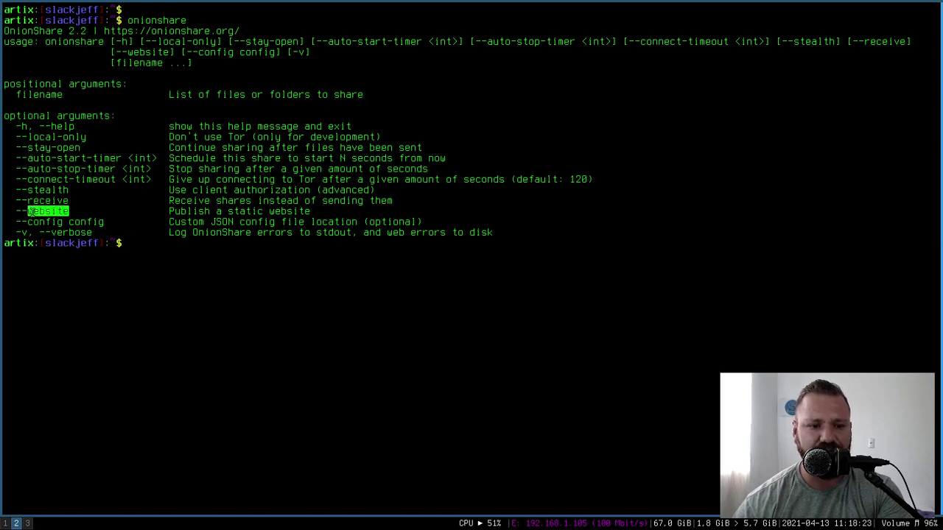
{"action": "triple_click", "coordinate": [34, 212]}
{"action": "left_click", "coordinate": [44, 205]}
{"action": "mouse_move", "coordinate": [27, 191]}
{"action": "left_mouse_down"}
{"action": "mouse_move", "coordinate": [29, 201]}
{"action": "mouse_move", "coordinate": [29, 192]}
{"action": "left_mouse_up"}
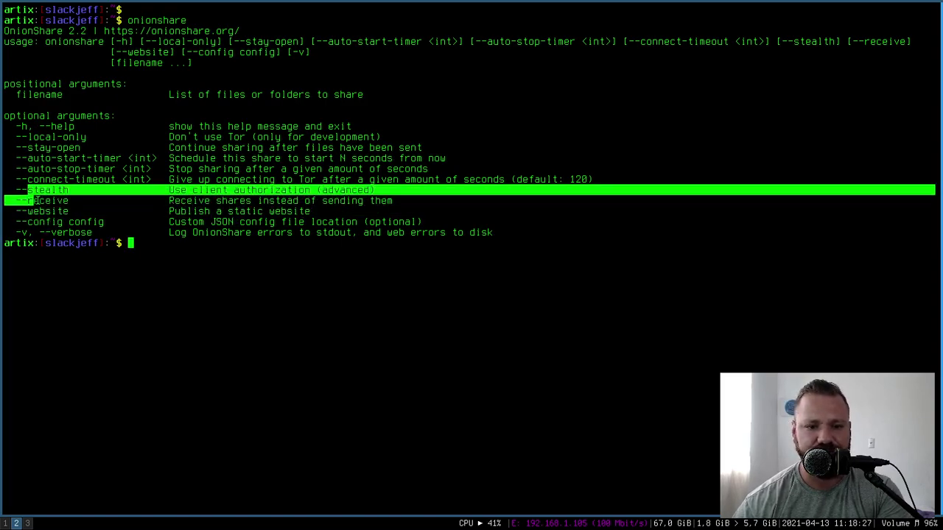
{"action": "left_click", "coordinate": [29, 192]}
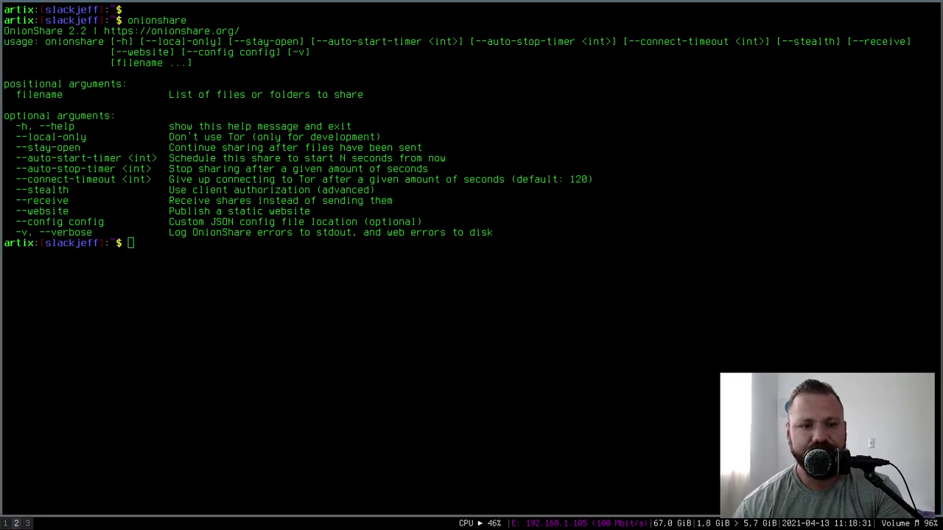
{"action": "left_click_drag", "start_coordinate": [494, 233], "coordinate": [3, 31]}
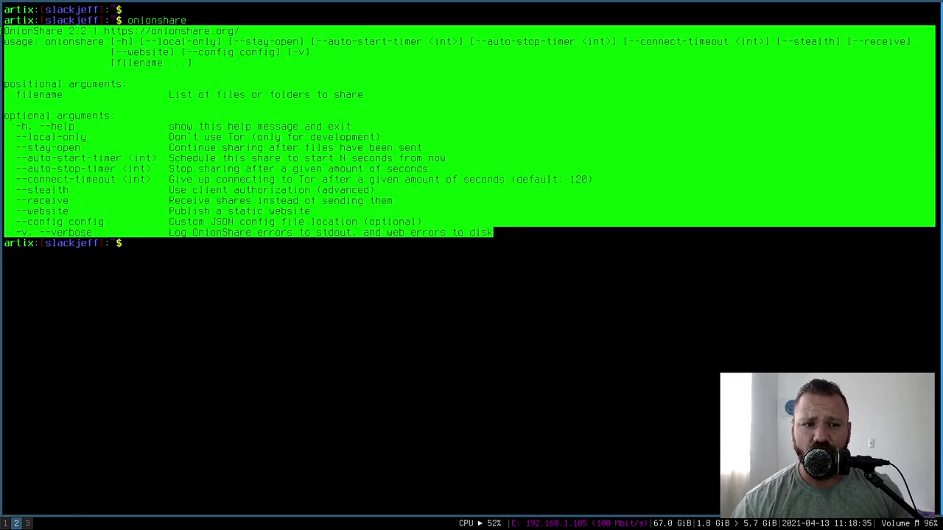
{"action": "left_click", "coordinate": [531, 266]}
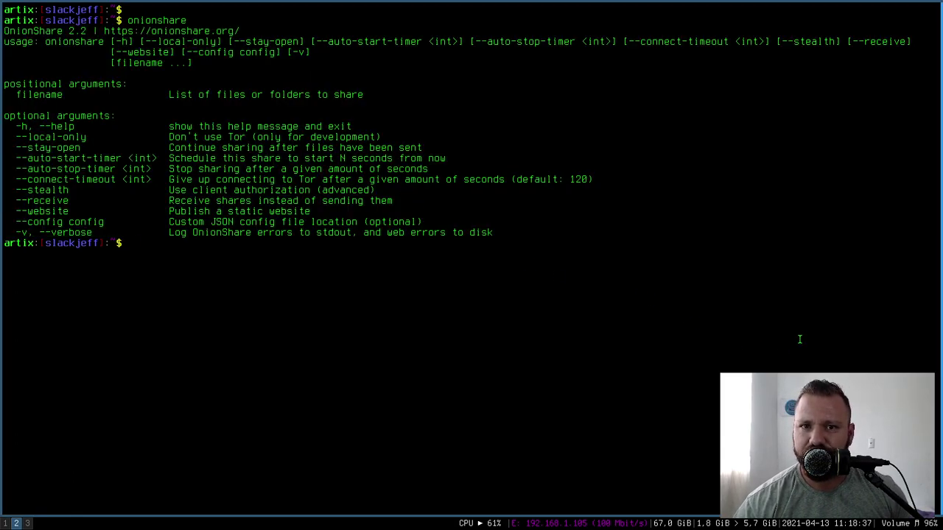